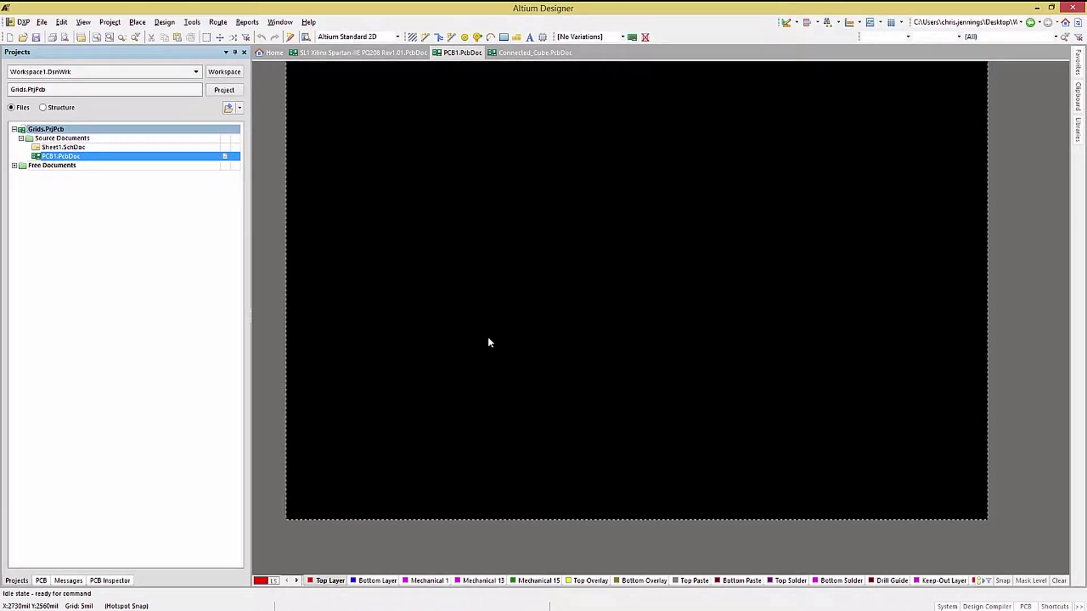
Switch PCB1.PcbDoc into Board Planning Mode to show its Default Layer Stack Region
key(1)
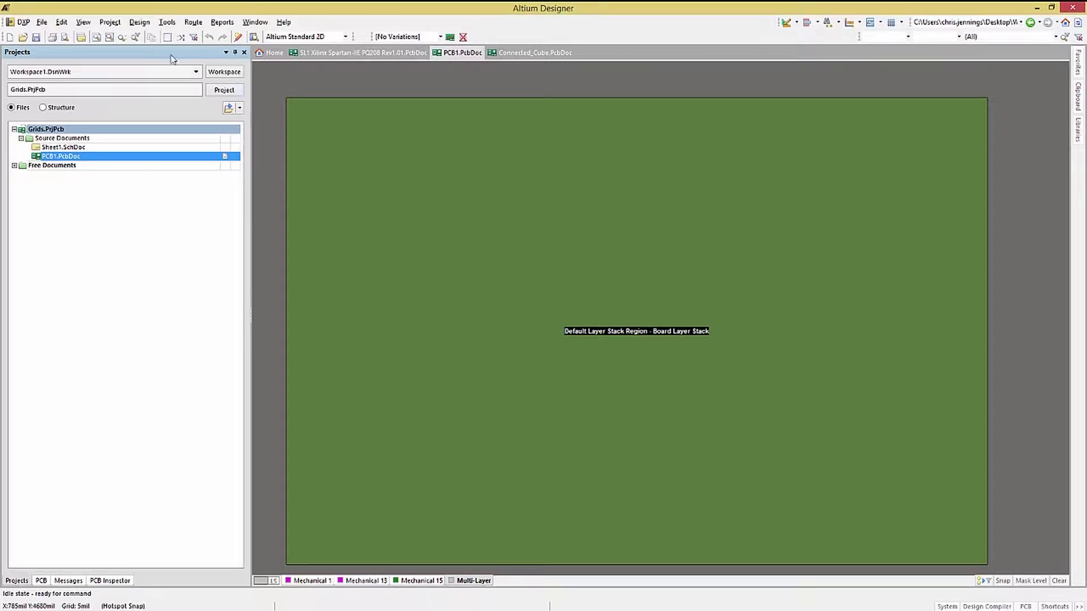
Open the Design menu listing the Redefine, Edit, Modify and Move Board Shape commands
click(139, 22)
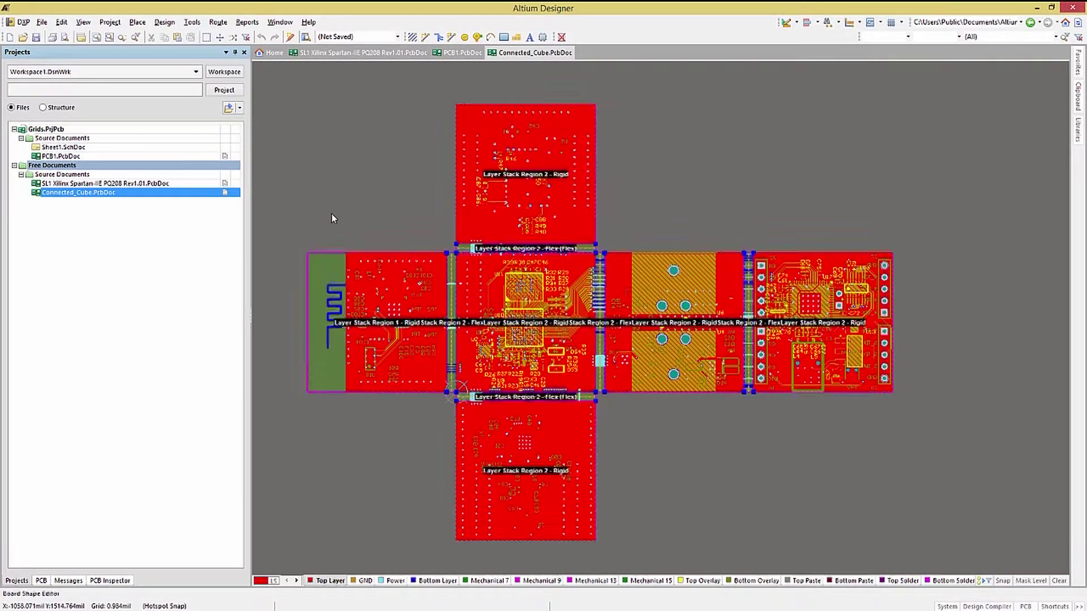
Put Connected_Cube.PcbDoc into Board Planning Mode, then bring up the SL1 Xilinx Spartan board document
key(1)
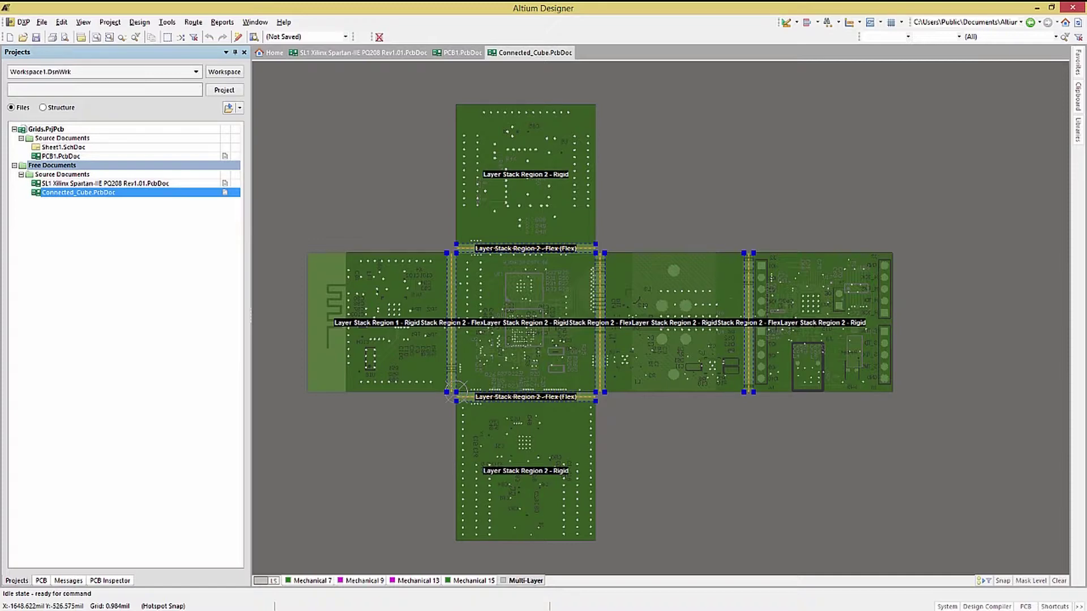
click(357, 52)
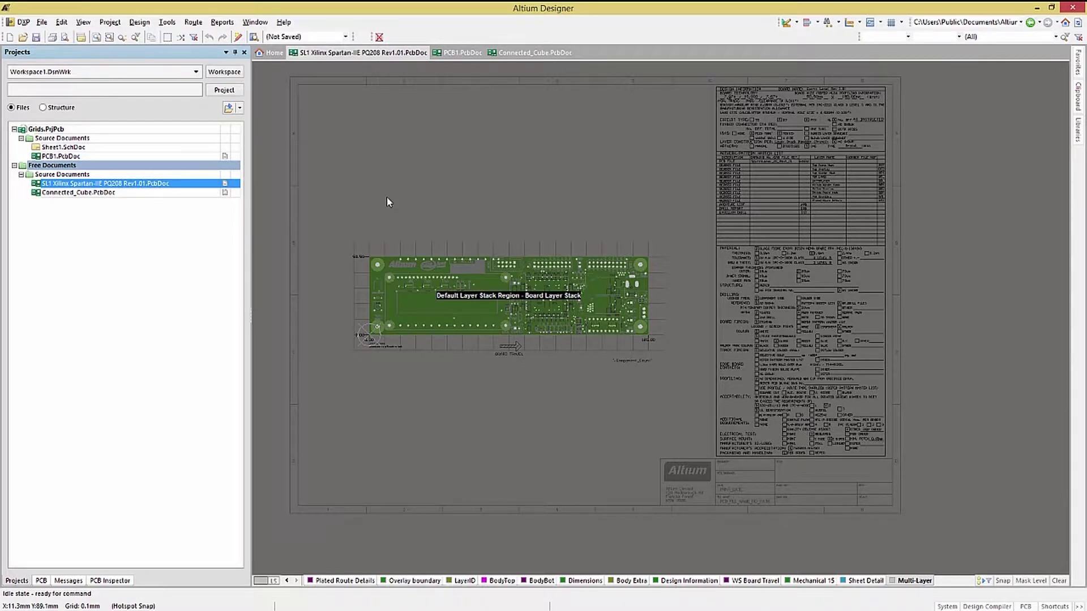
Browse the Design menu on the SL1 Xilinx Spartan board, then return to PCB1.PcbDoc
click(139, 24)
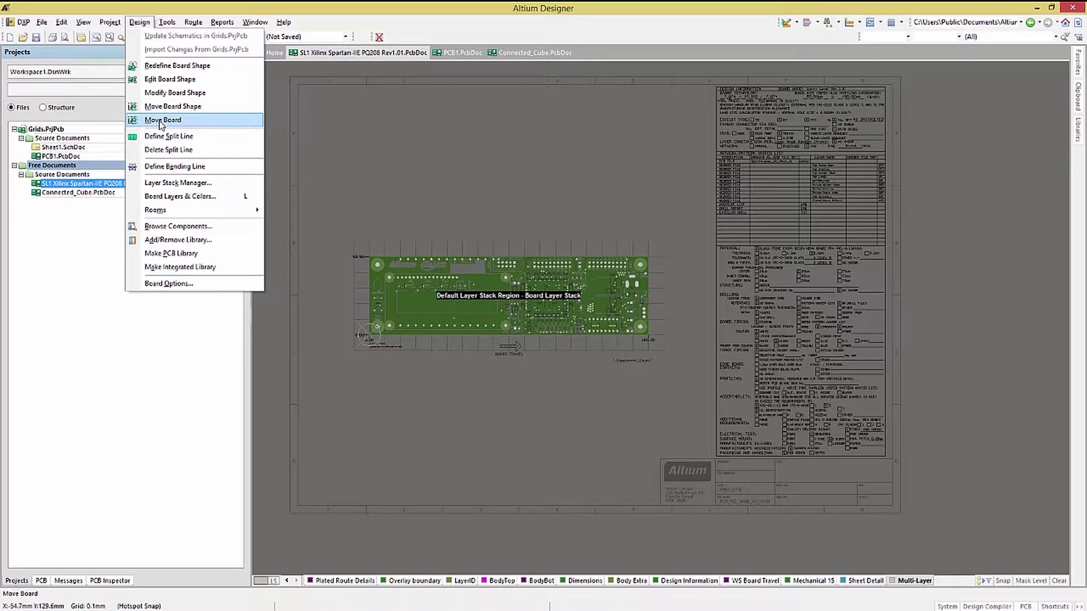
click(277, 134)
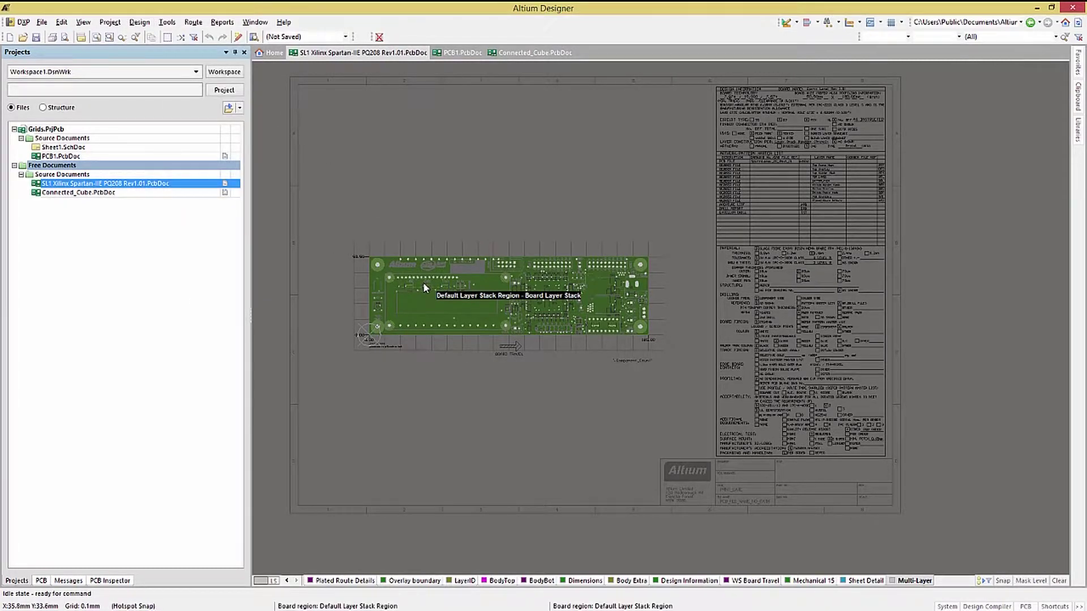
right_drag(432, 282, 507, 296)
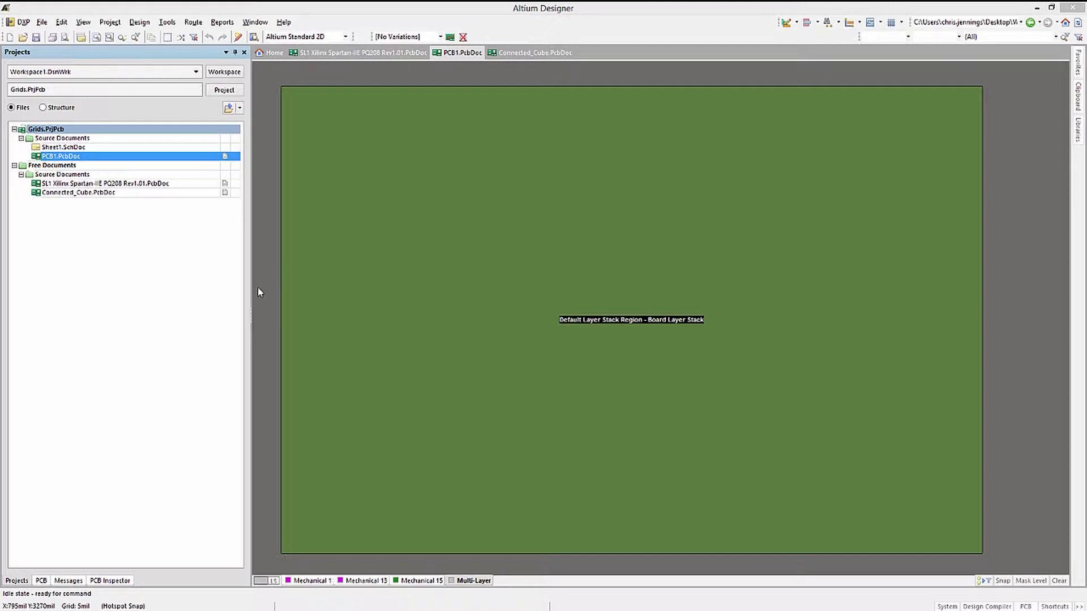
Try dragging PCB1's left edge and top-left corner with Edit Board Shape, then undo the trapezoid
click(138, 23)
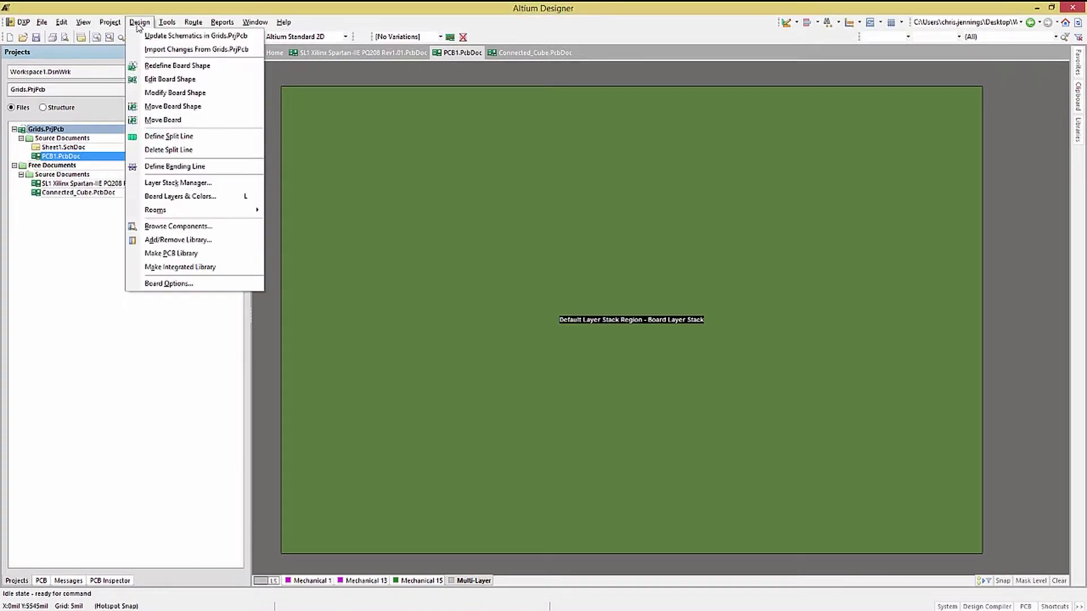
click(160, 80)
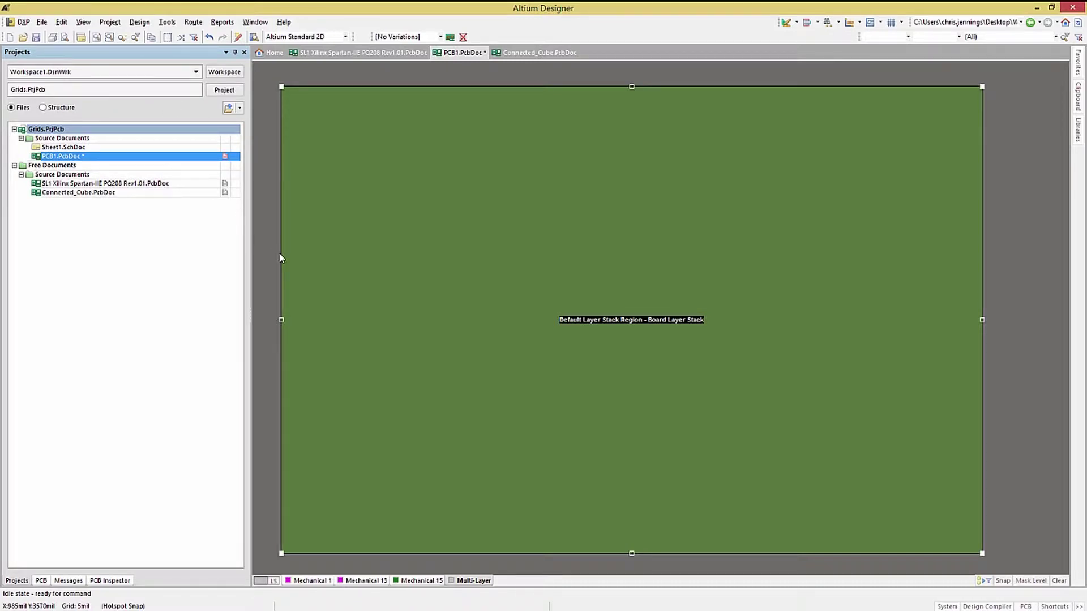
drag(281, 253, 413, 277)
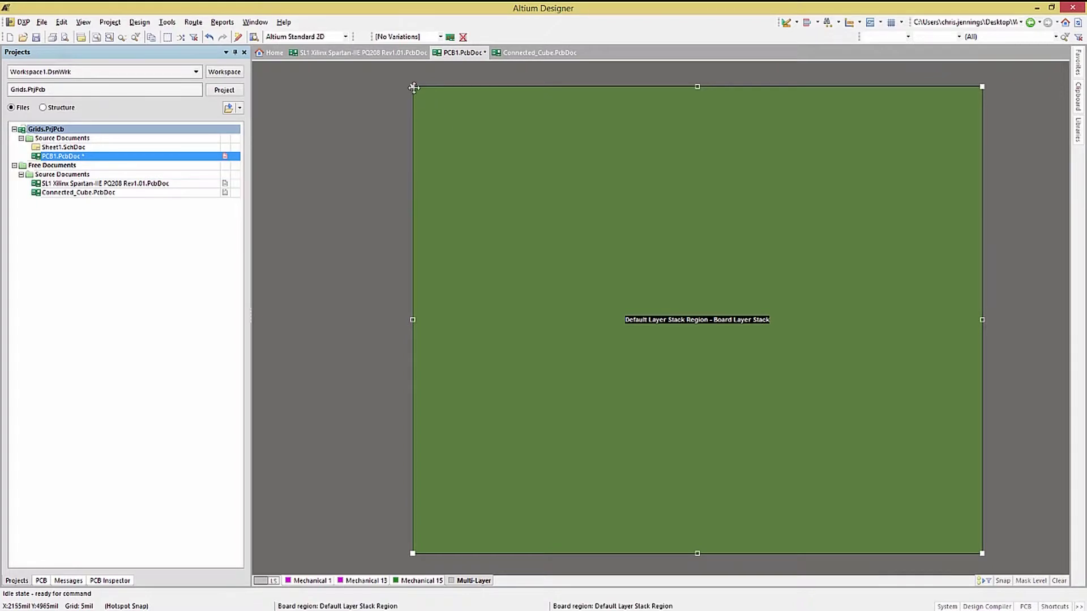
drag(413, 87, 291, 87)
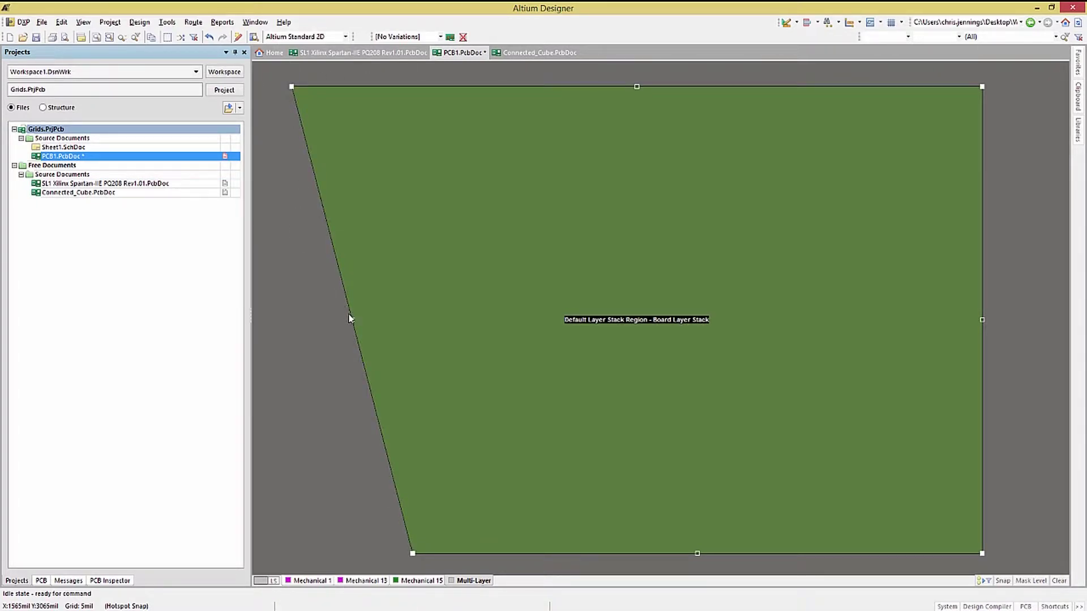
key(ctrl+z)
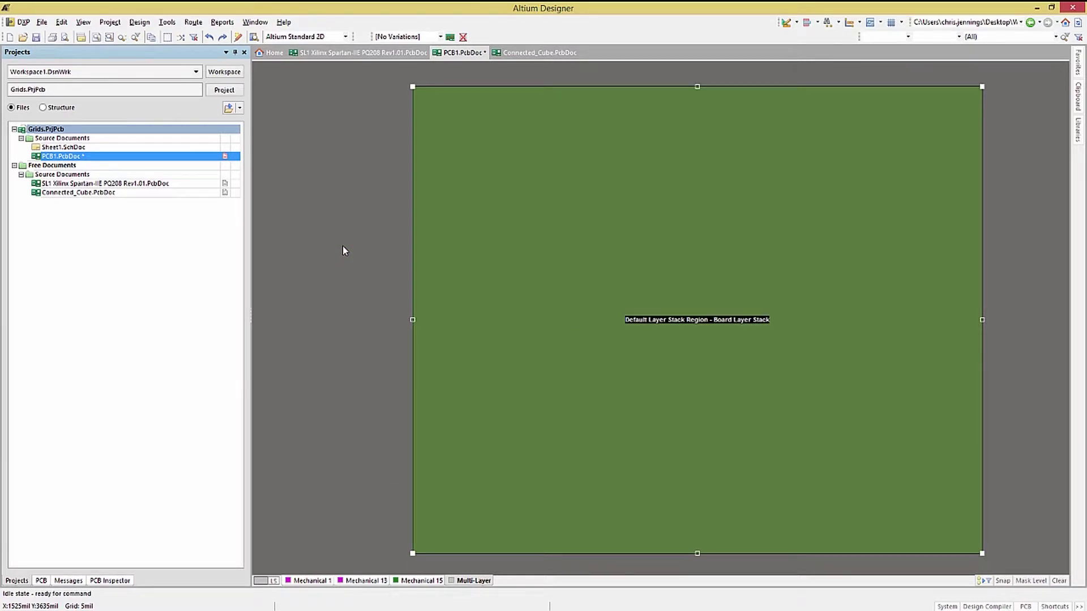
click(342, 247)
Use Modify Board Shape to extend PCB1's left side outward with chamfered corners
click(145, 23)
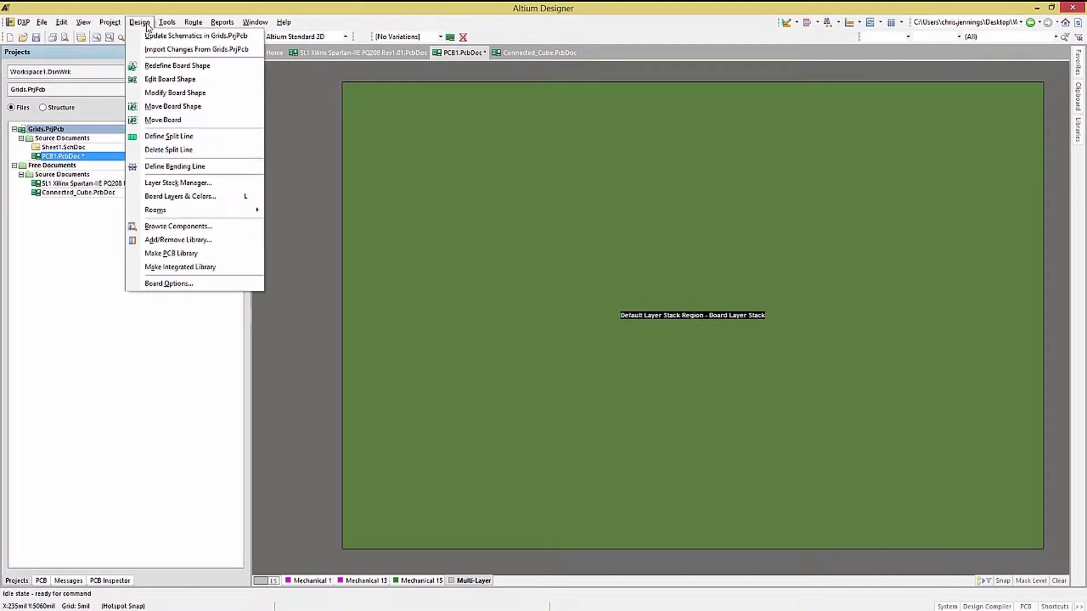
click(165, 95)
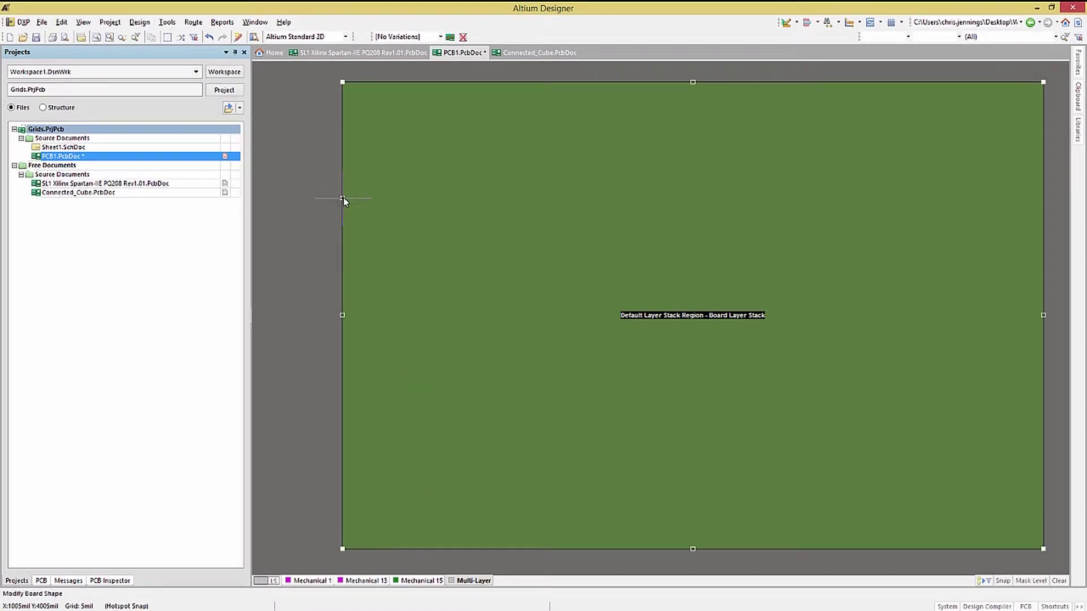
click(342, 154)
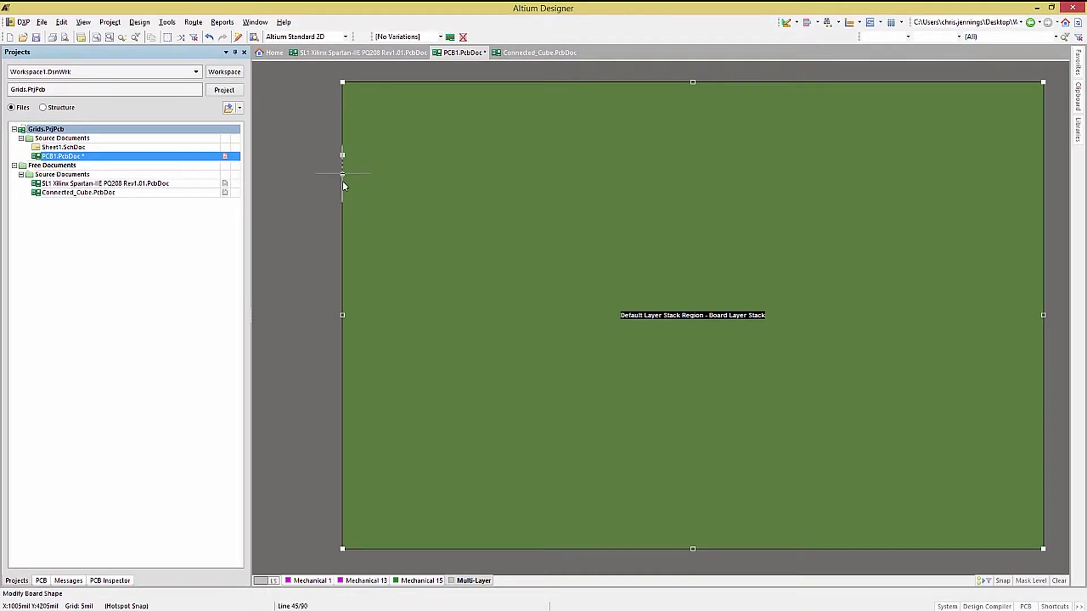
key(space)
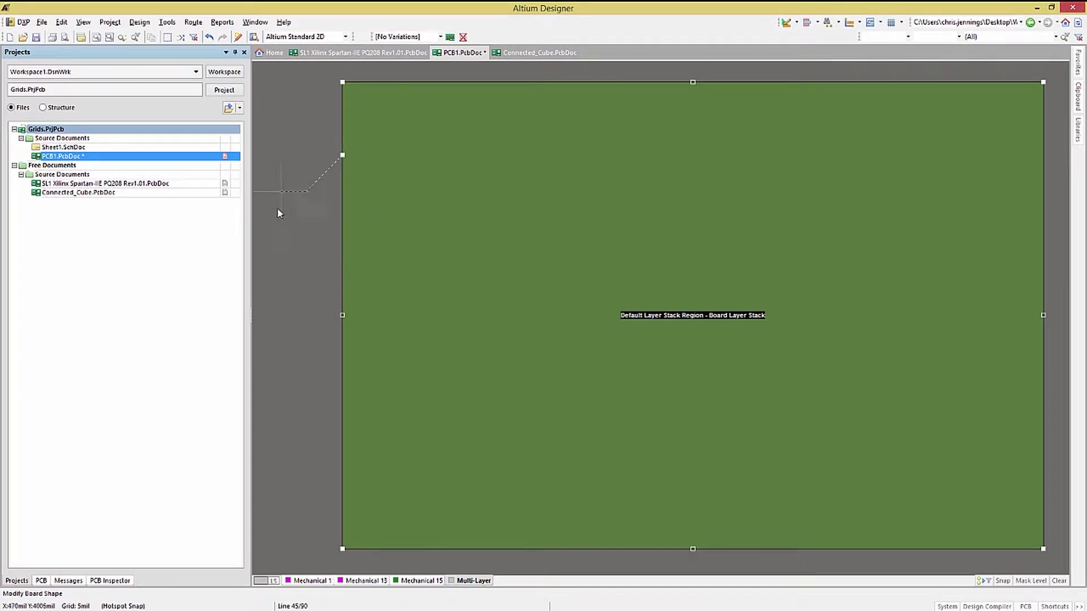
click(266, 306)
click(343, 548)
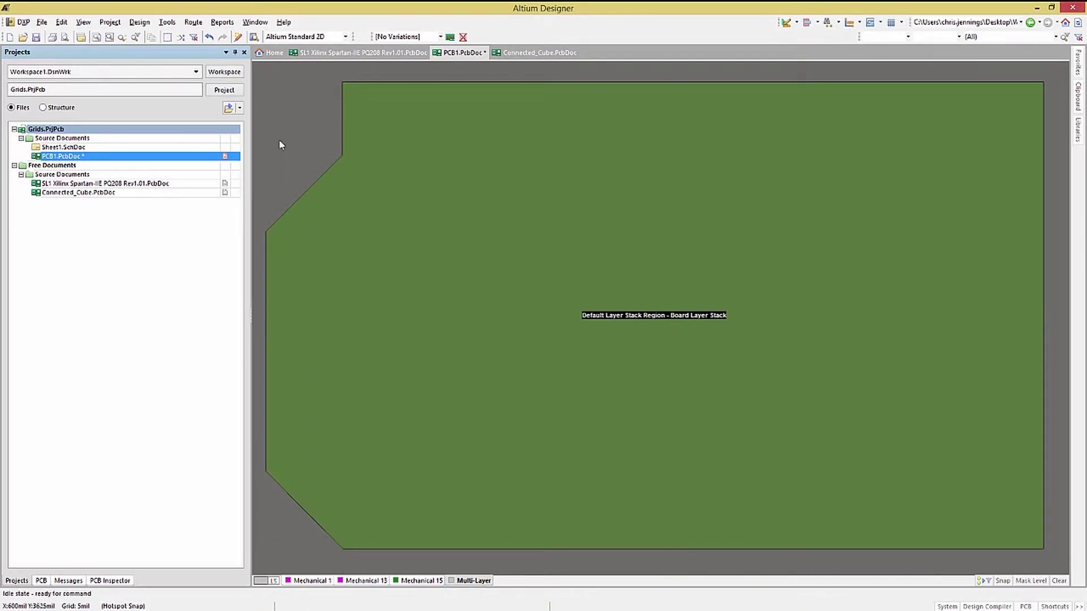
click(146, 25)
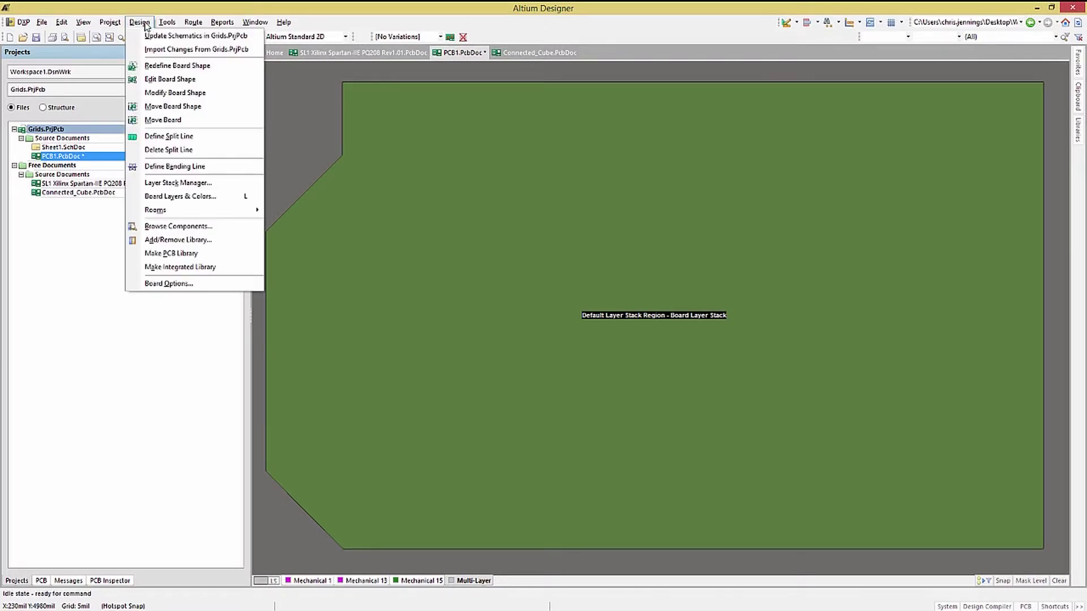
Begin redefining PCB1's outline: angled top-right corner, straight right edge, rounded bottom corner
click(152, 66)
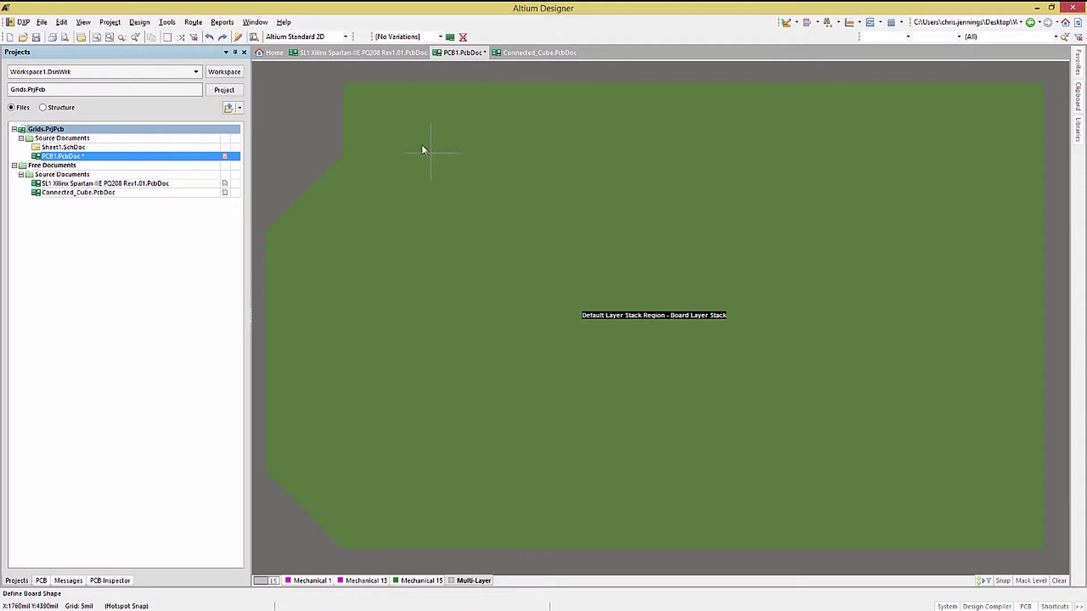
click(415, 136)
click(780, 201)
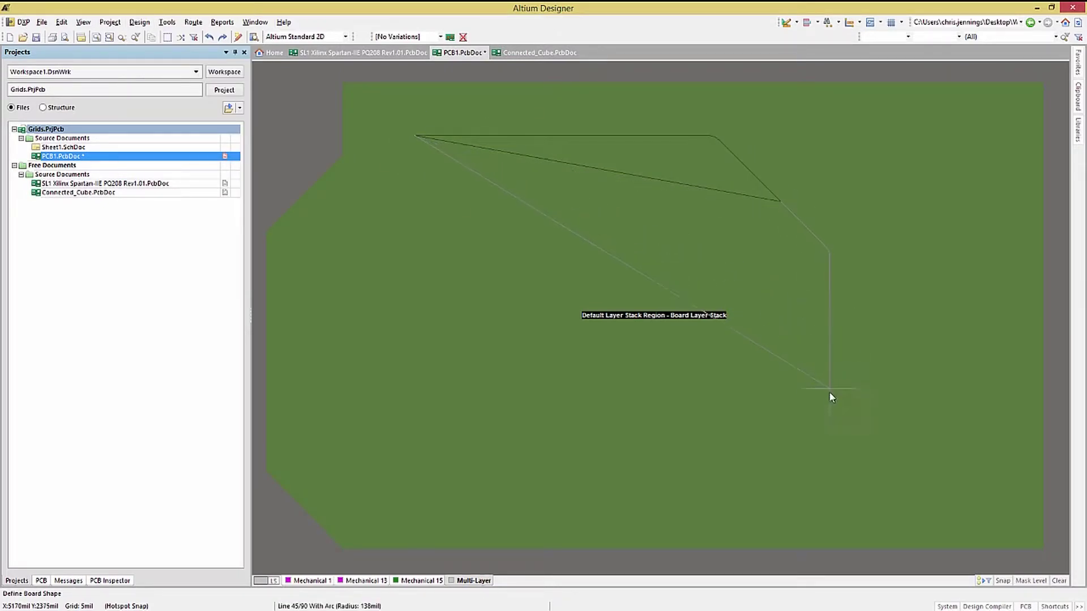
key(shift+space)
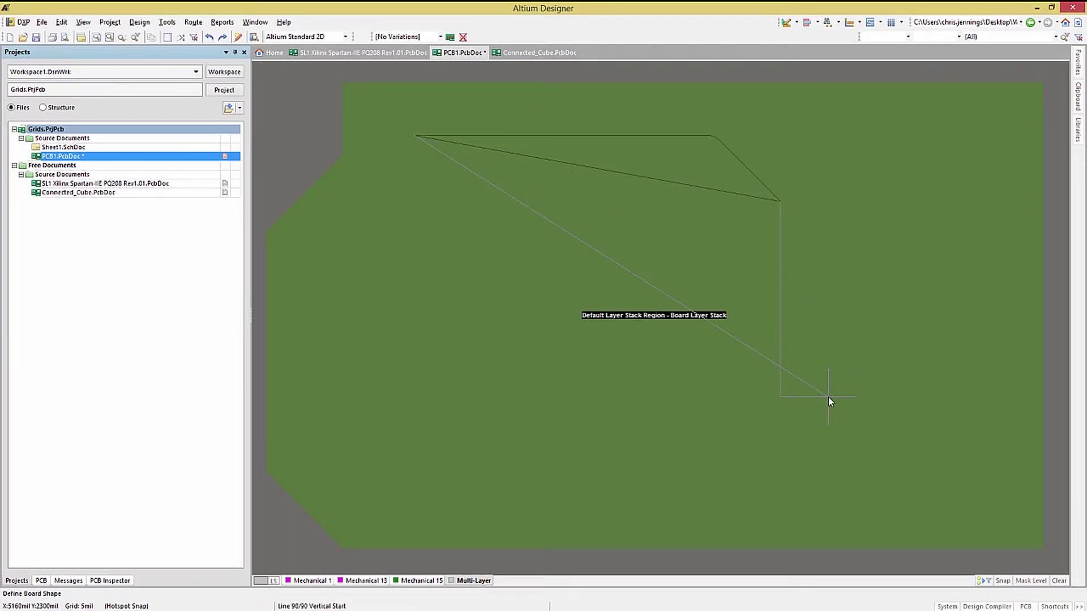
click(828, 396)
key(shift+space)
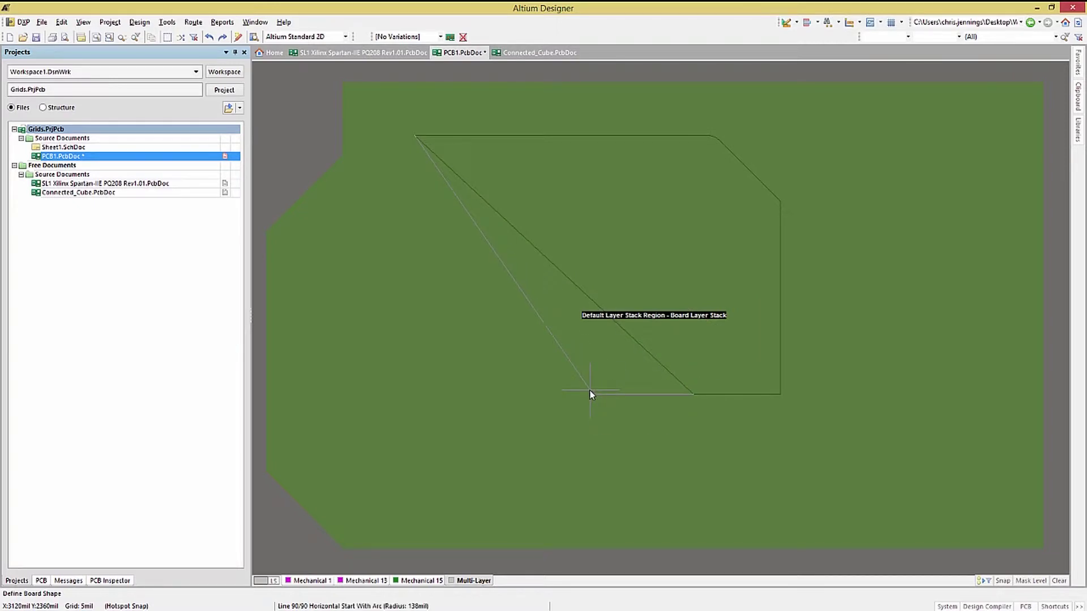
click(462, 280)
Finish the outline with a slanted edge, an arced left step and a final top-left corner
key(shift+space)
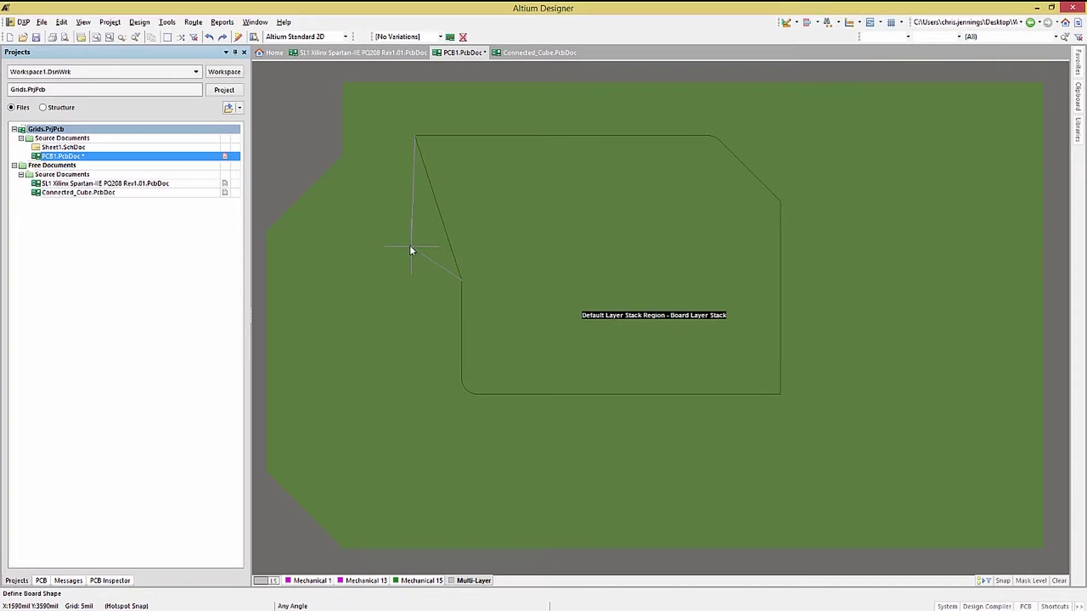
click(411, 248)
key(shift+space)
key(shift+space)
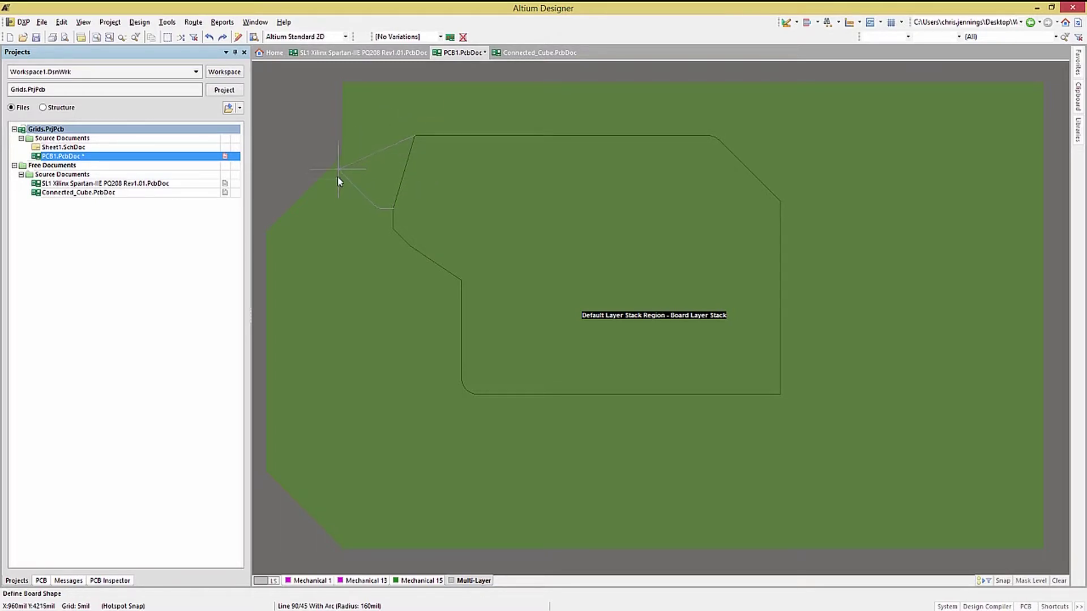
key(space)
click(336, 181)
key(space)
click(327, 139)
right_click(327, 139)
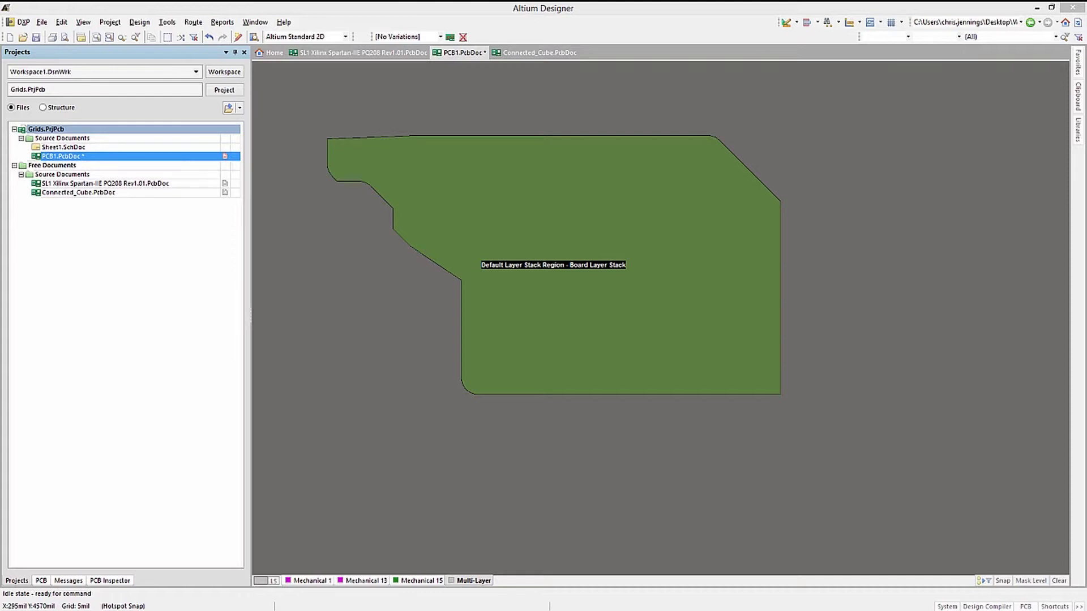
In 2D layout view, draw a full circle arc of about 1434 mil radius over the board
click(341, 349)
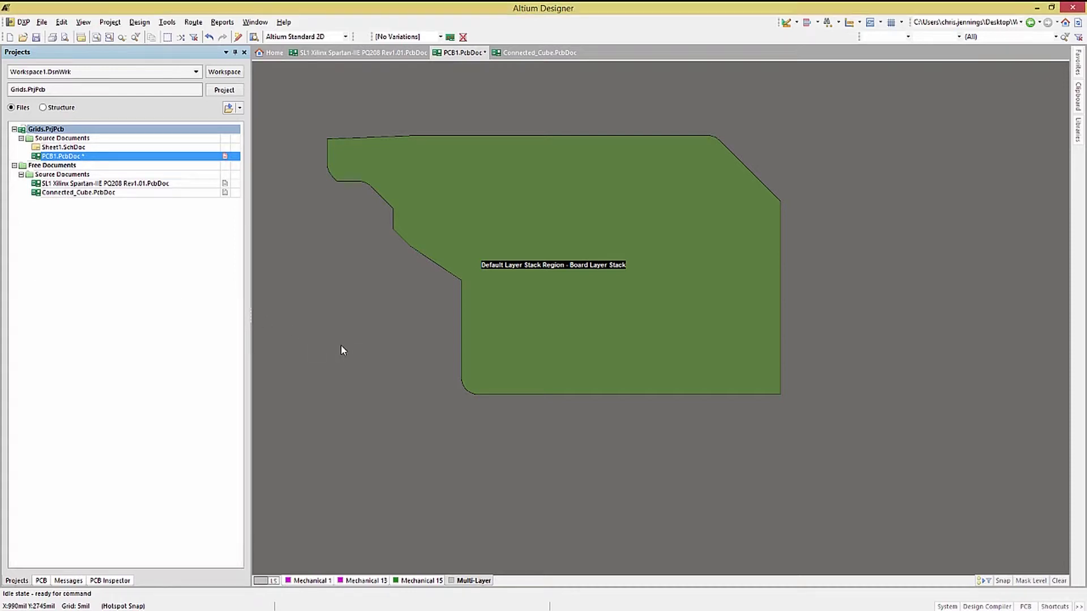
key(2)
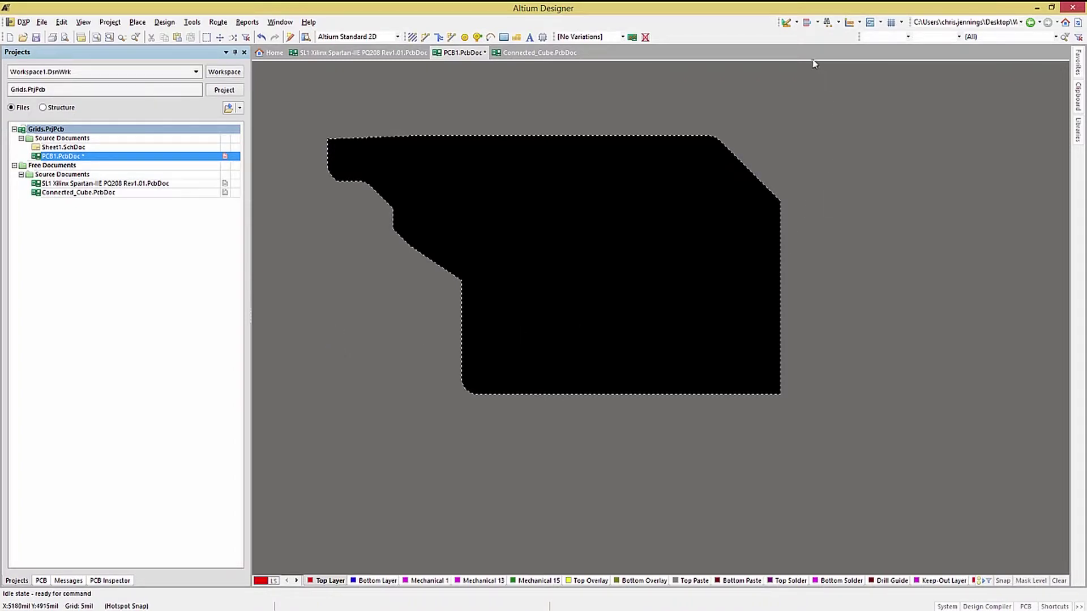
click(796, 23)
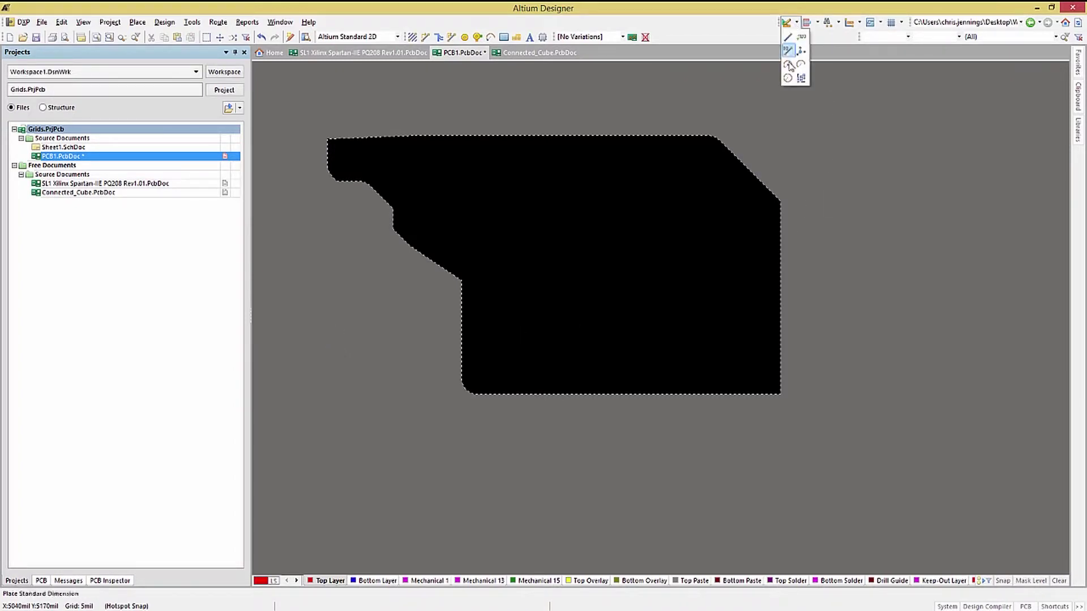
click(787, 77)
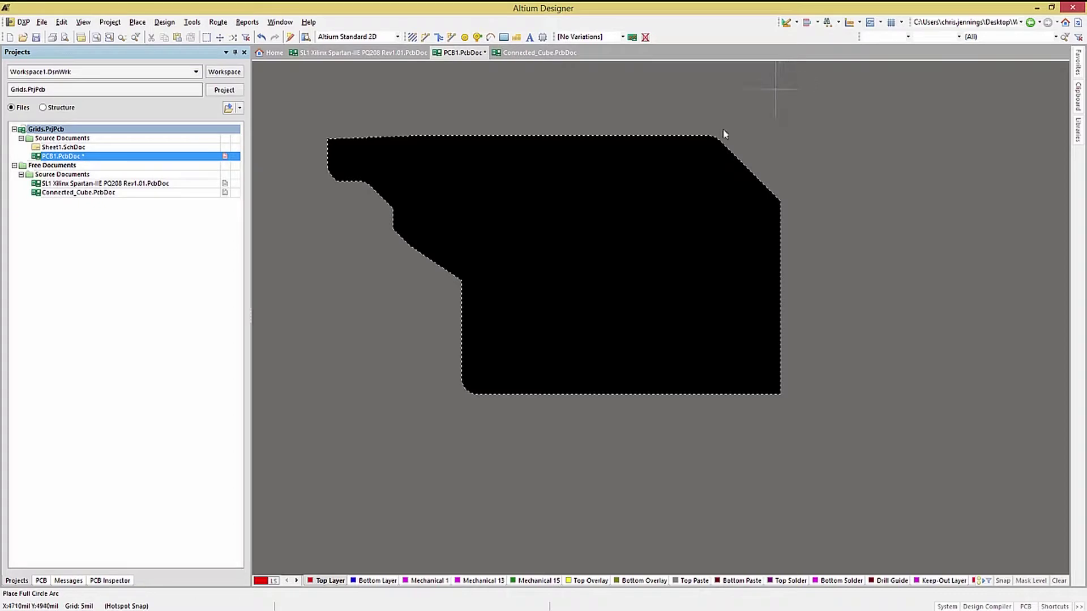
click(554, 272)
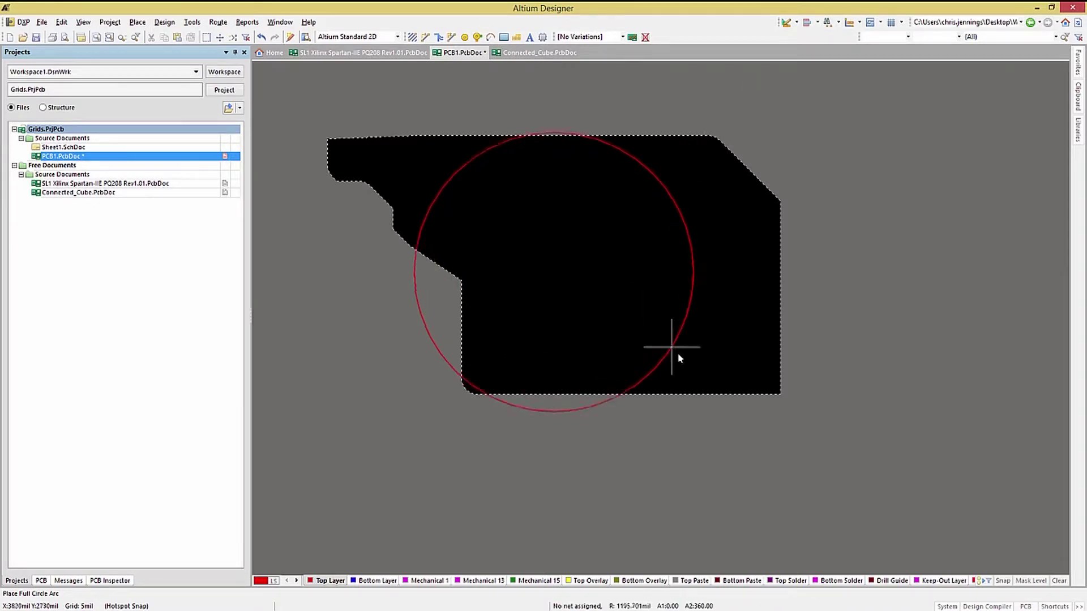
click(698, 362)
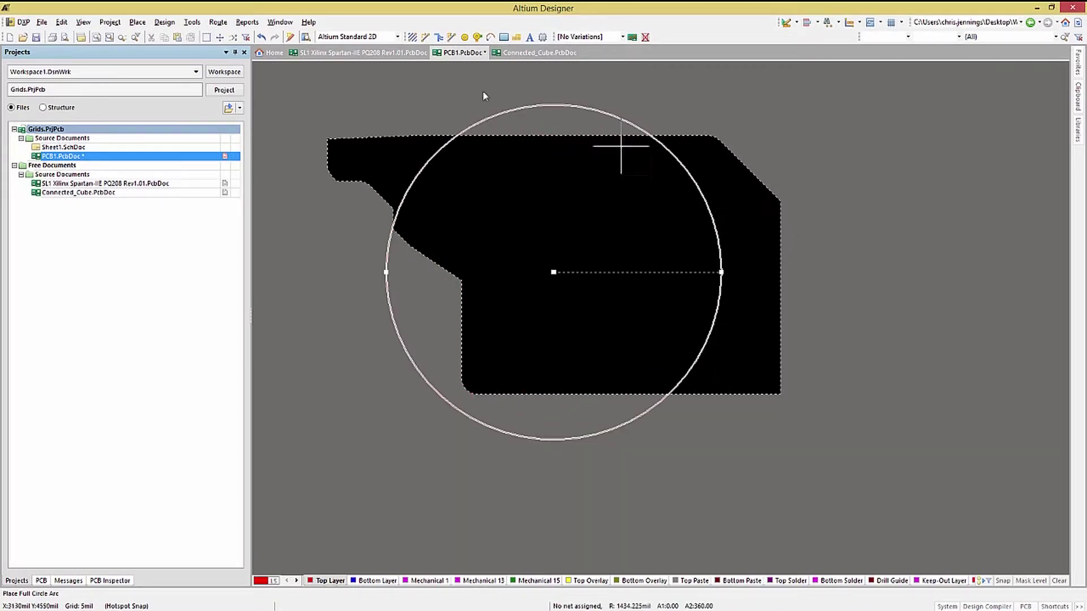
key(Escape)
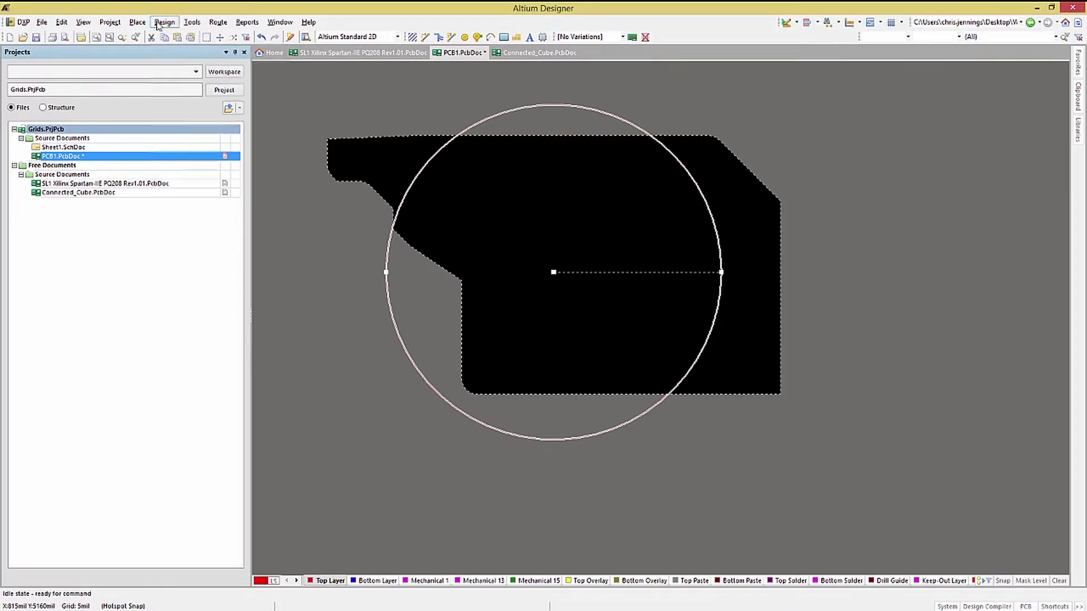
Define the board shape from the selected circle, then deselect it
click(161, 22)
mouse_move(196, 100)
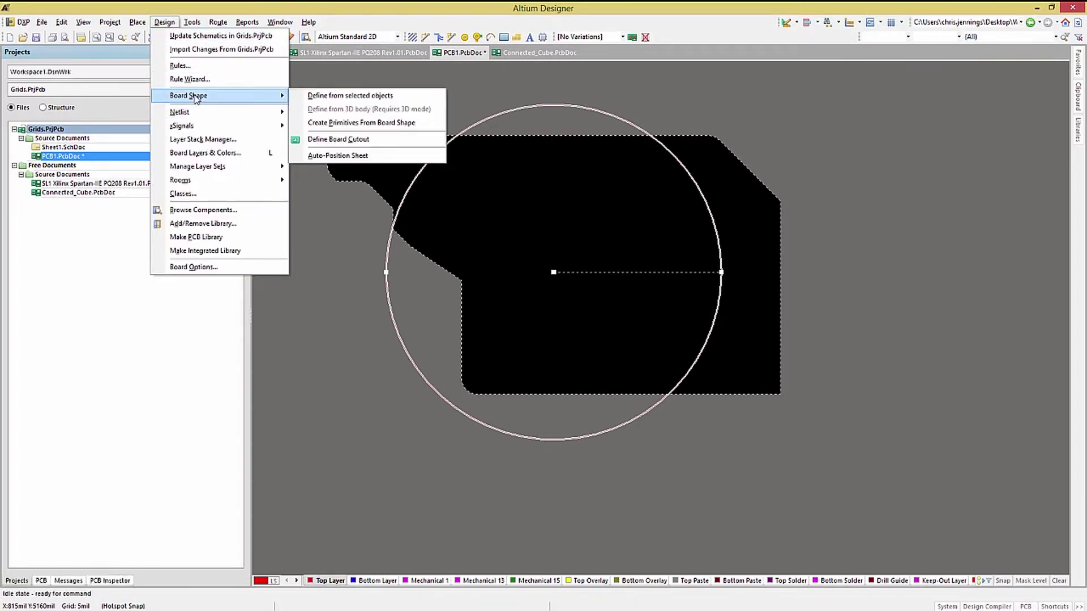
click(347, 96)
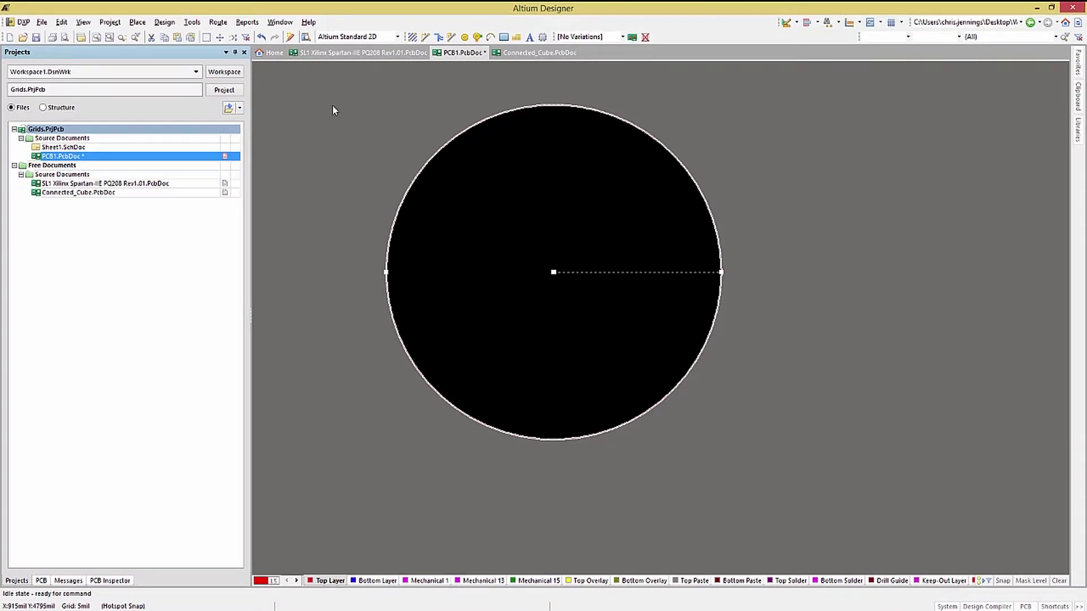
click(381, 139)
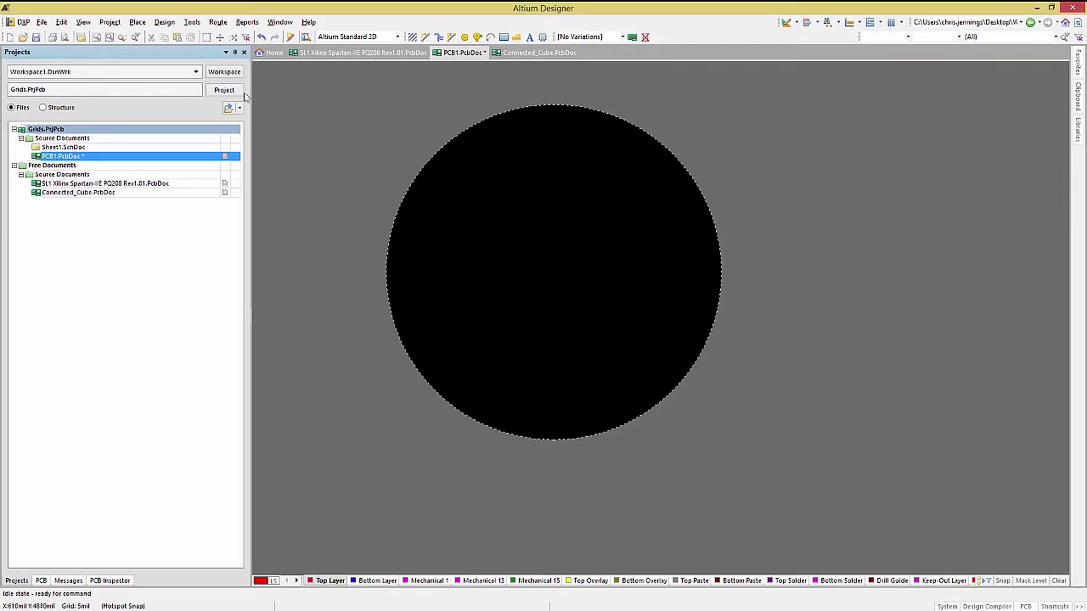
Create line and arc primitives from the circular board shape on the Top Overlay layer
click(164, 25)
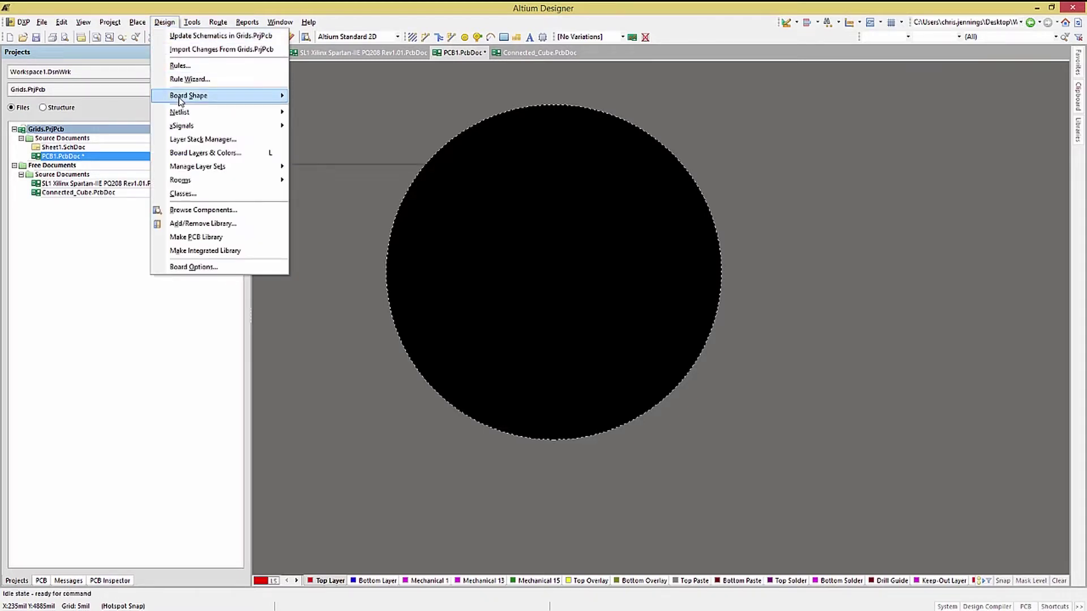
mouse_move(271, 97)
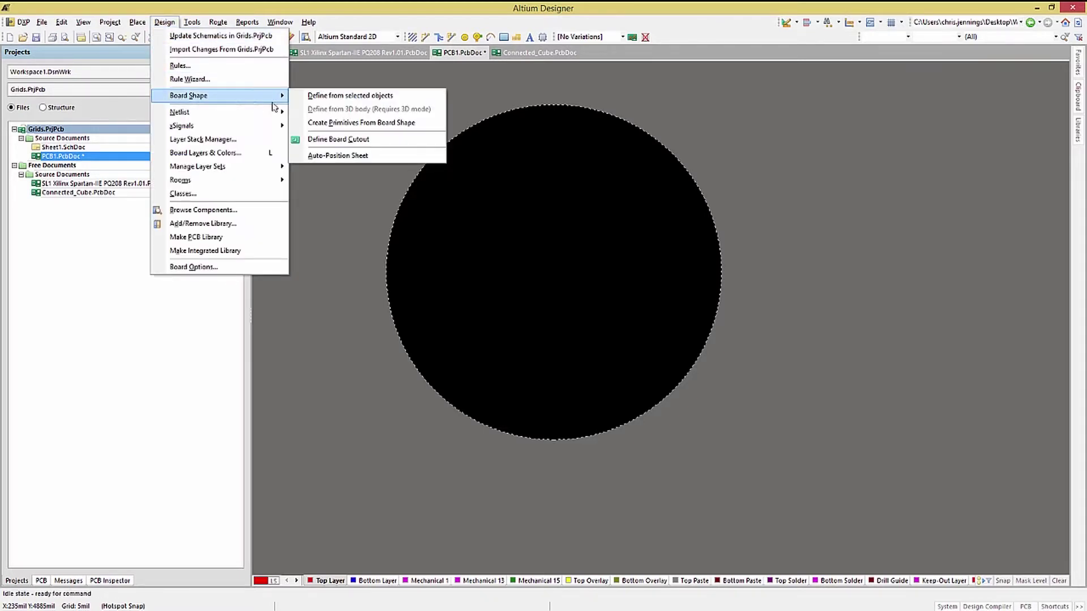
click(351, 123)
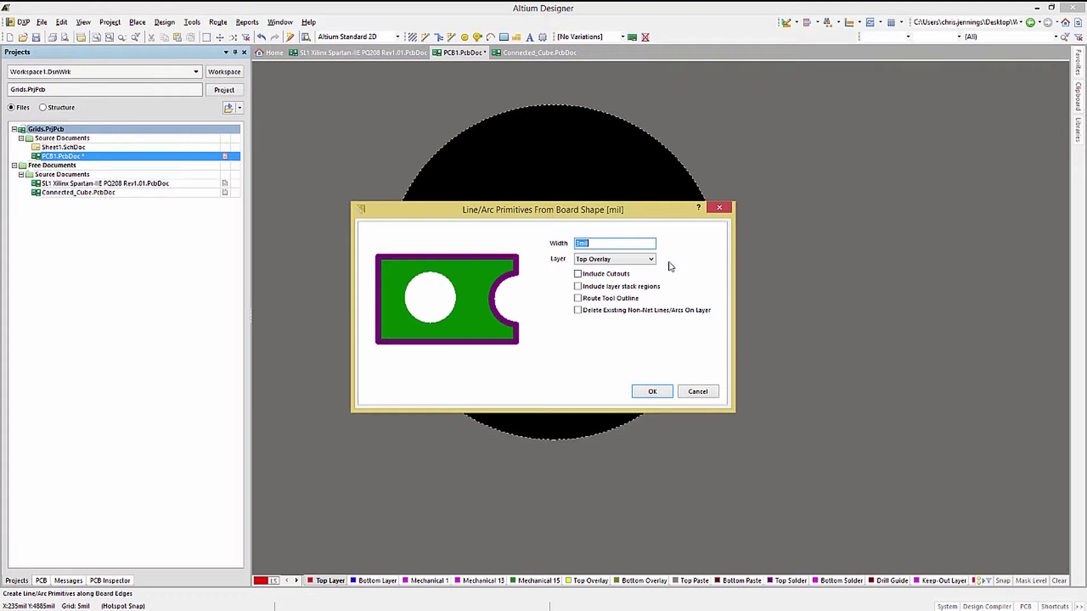
click(652, 391)
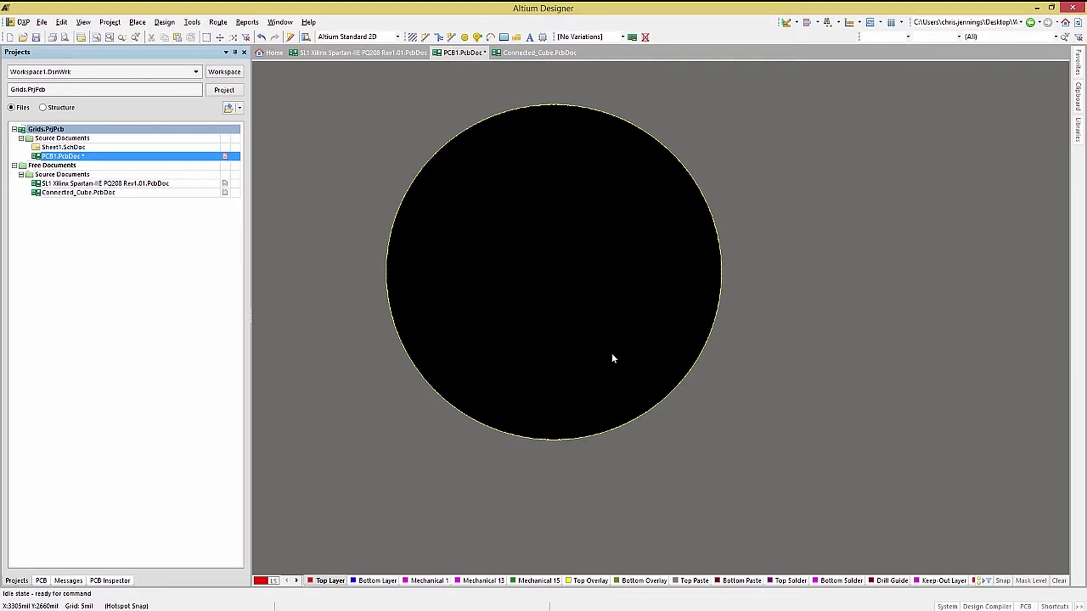
Set the global snap grid to 500mil, then undo back to the rectangular board shape
click(898, 23)
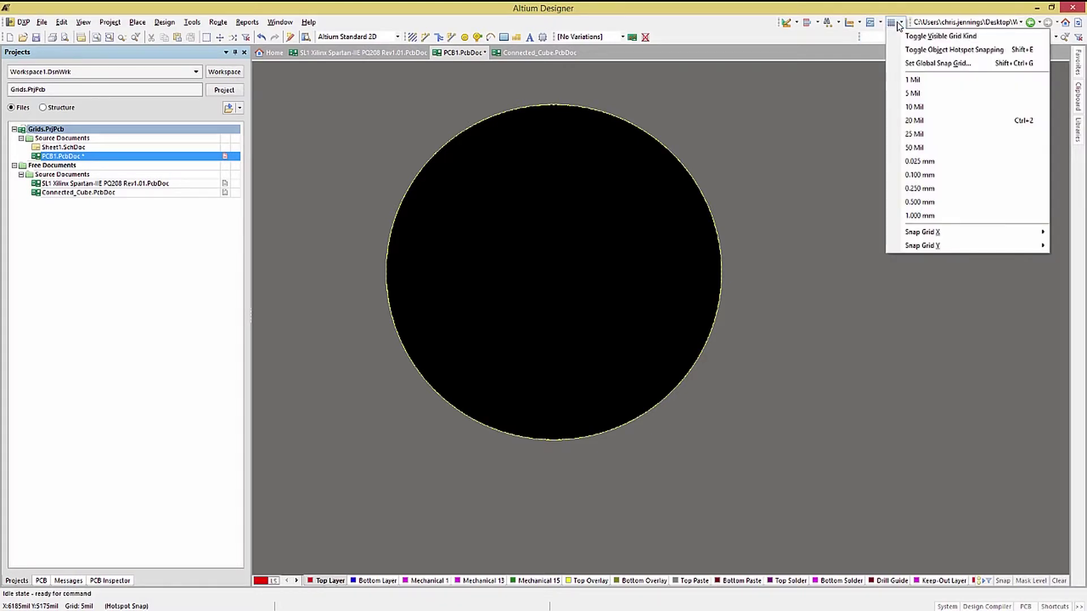
click(913, 63)
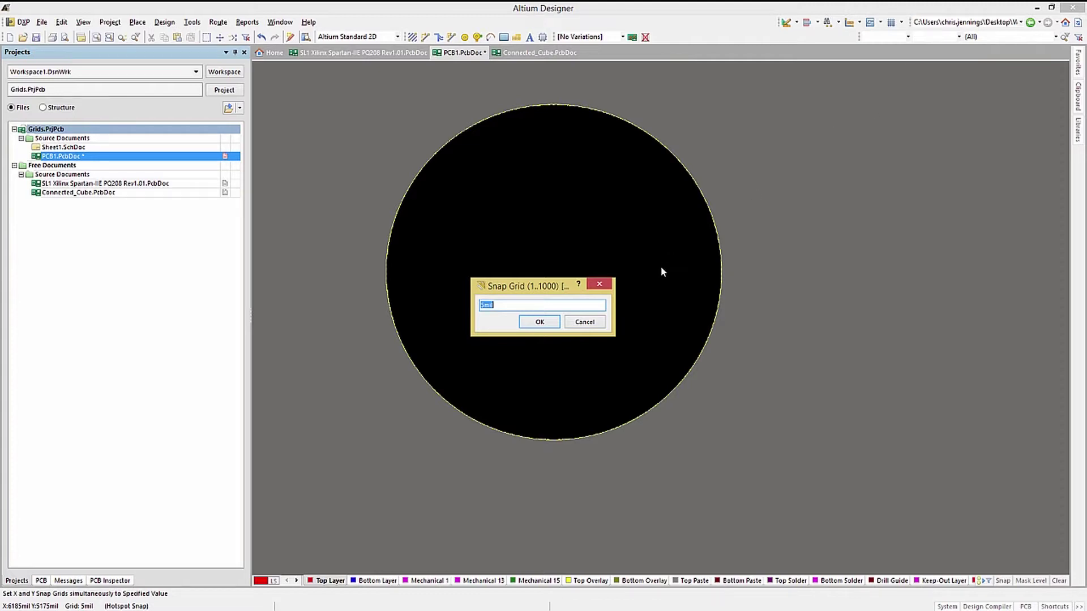
text(500mil)
click(542, 321)
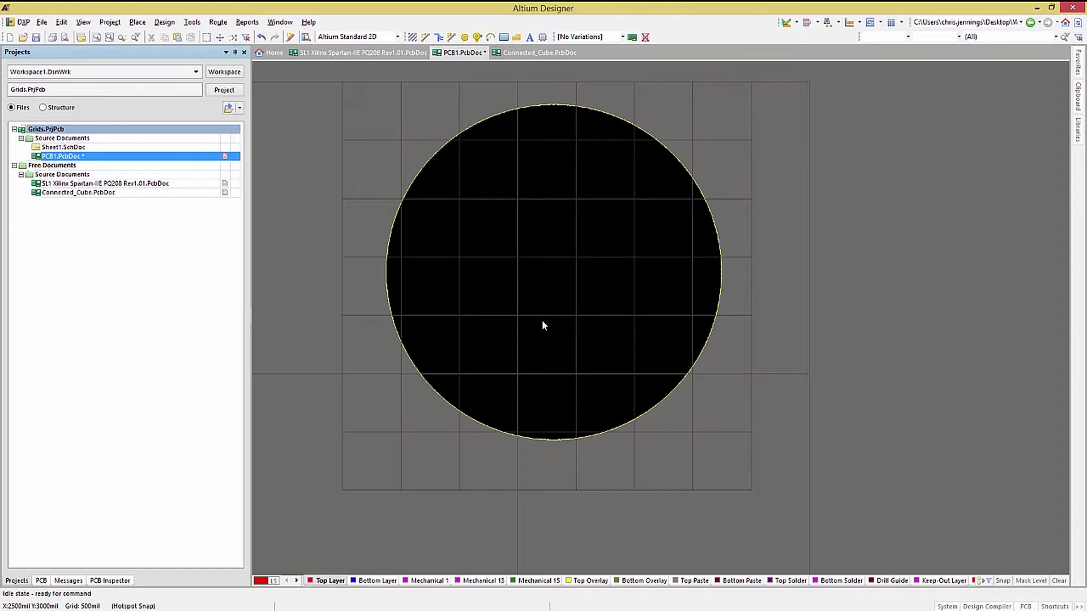
key(ctrl+z)
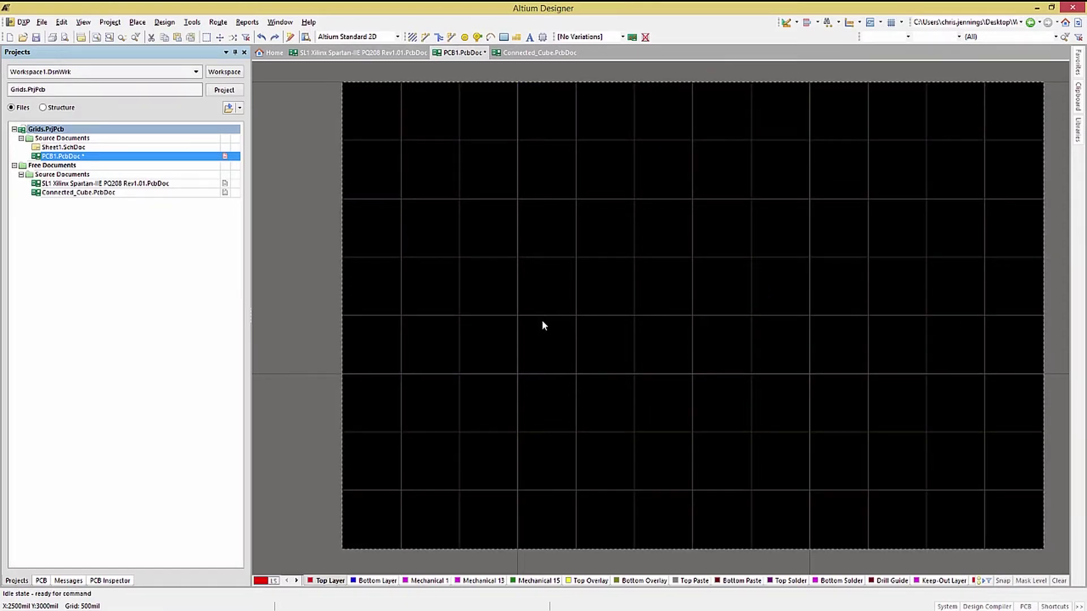
In Board Planning Mode, set the relative origin (0,0) at the rectangular board's bottom-left corner
key(1)
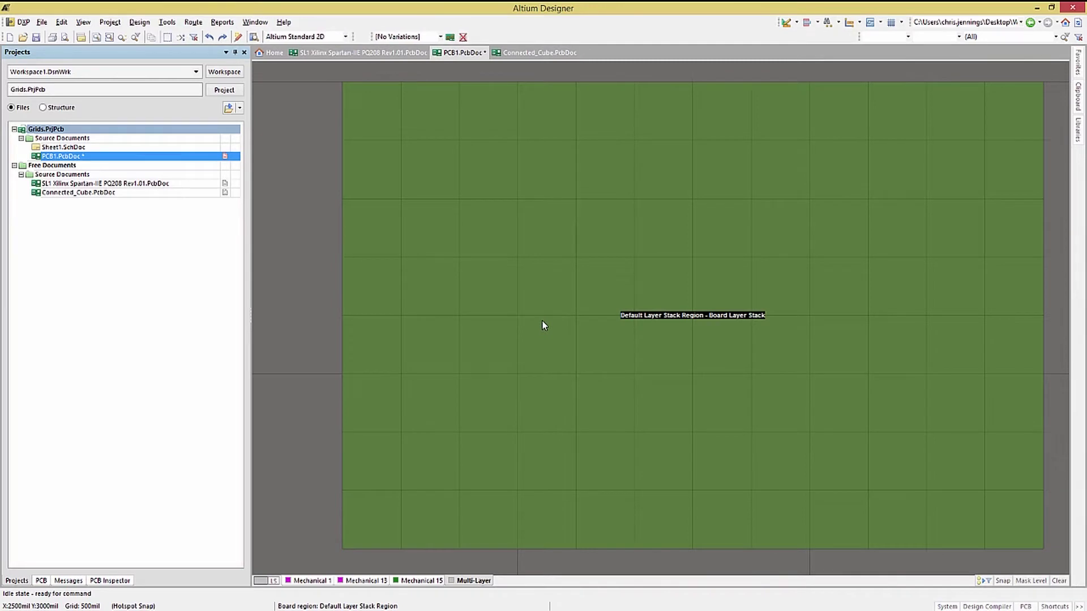
scroll(541, 320, down, 1)
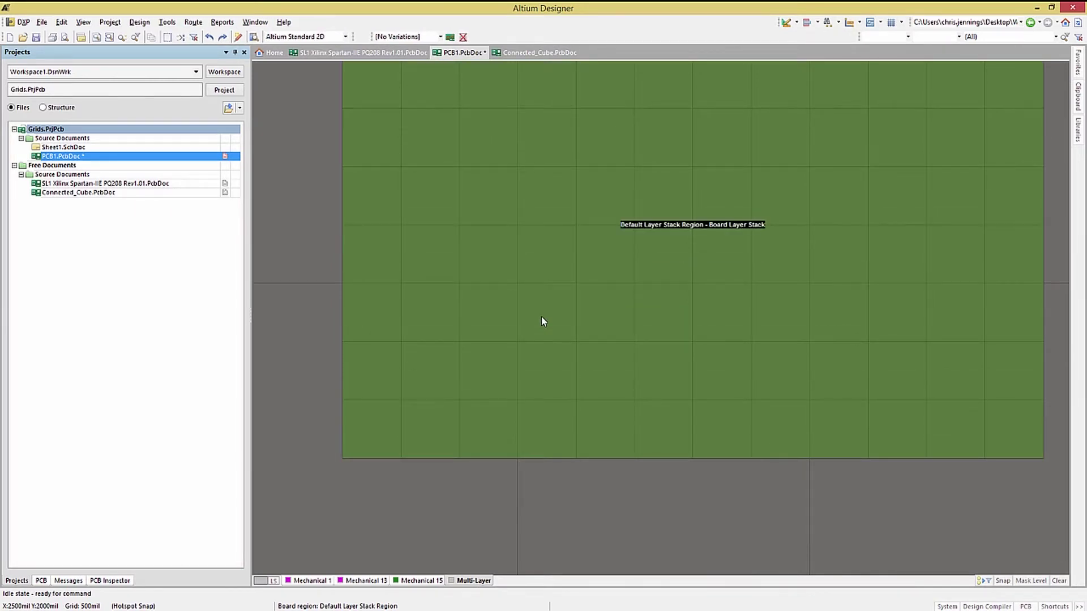
click(61, 22)
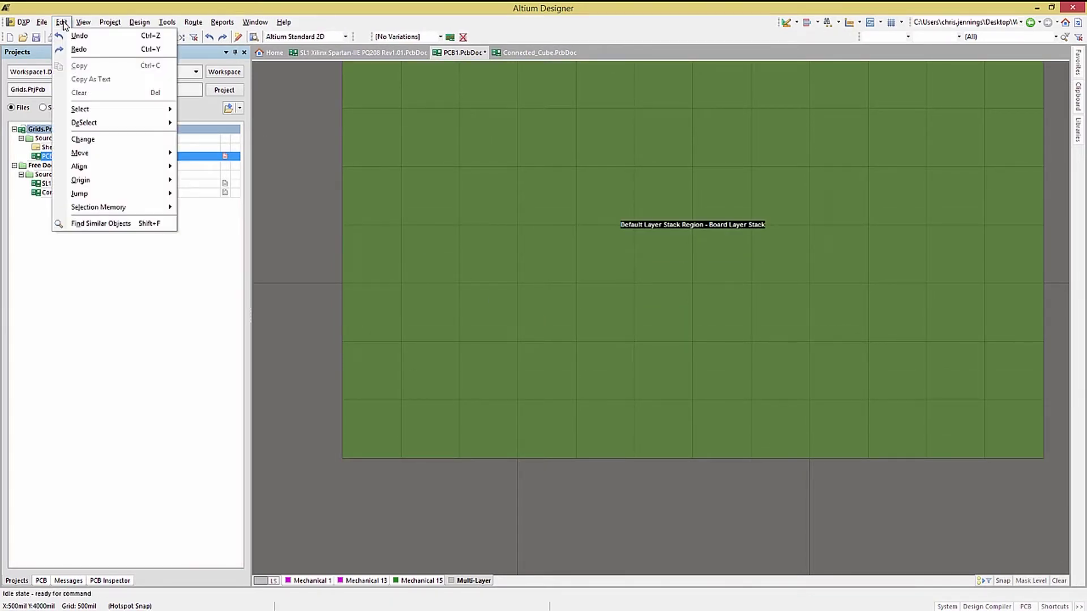
mouse_move(124, 180)
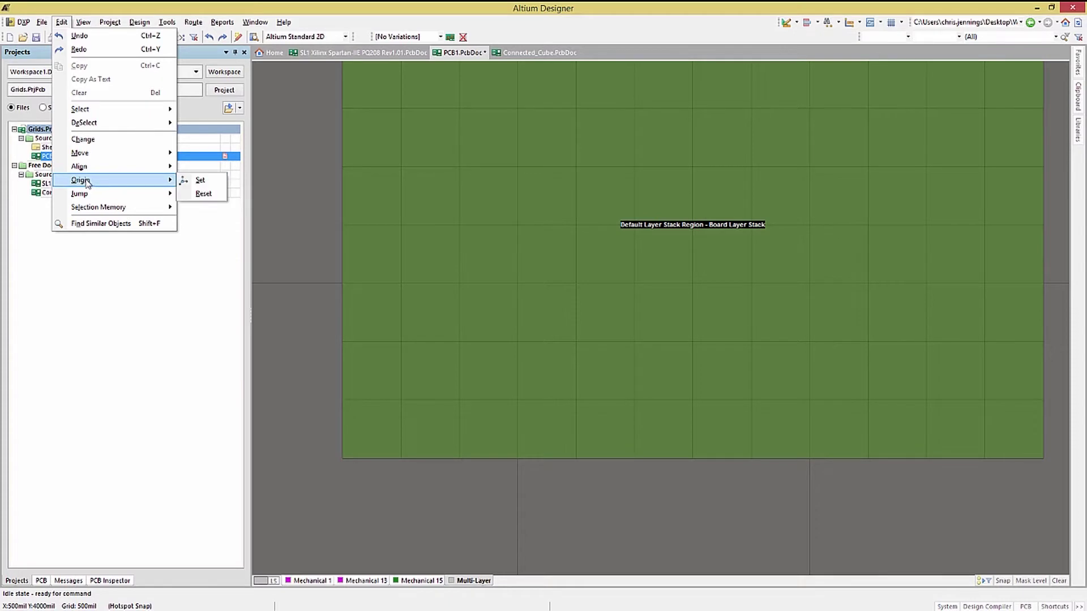
click(199, 181)
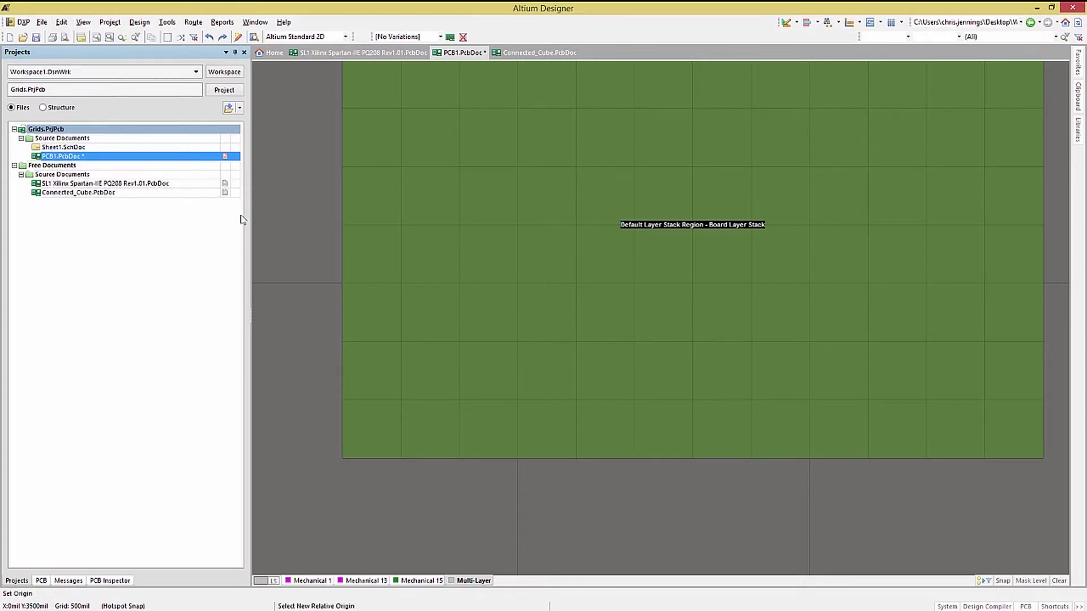
click(342, 459)
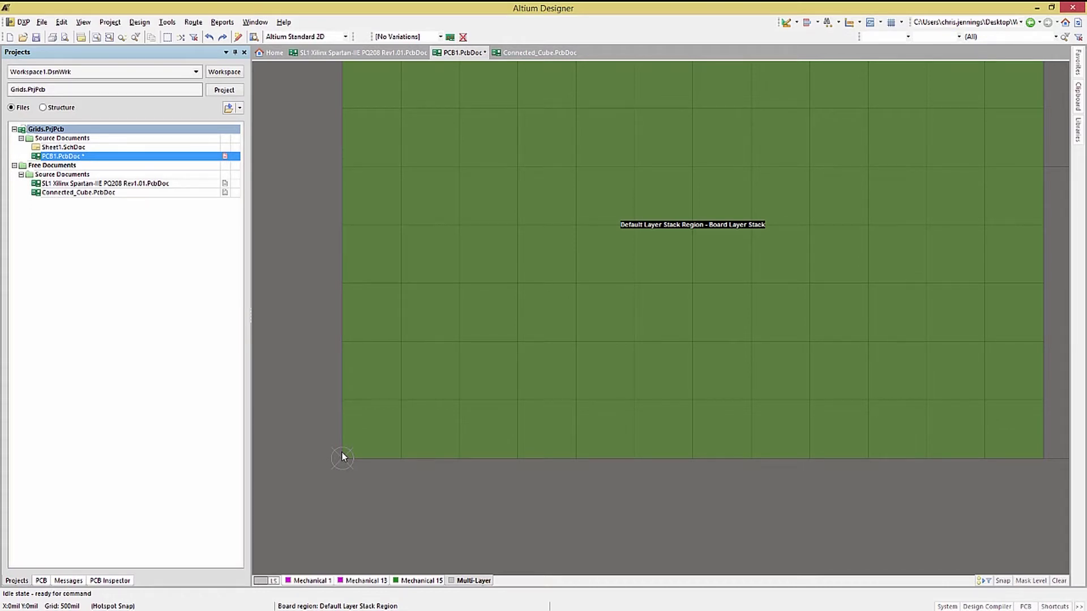
click(139, 23)
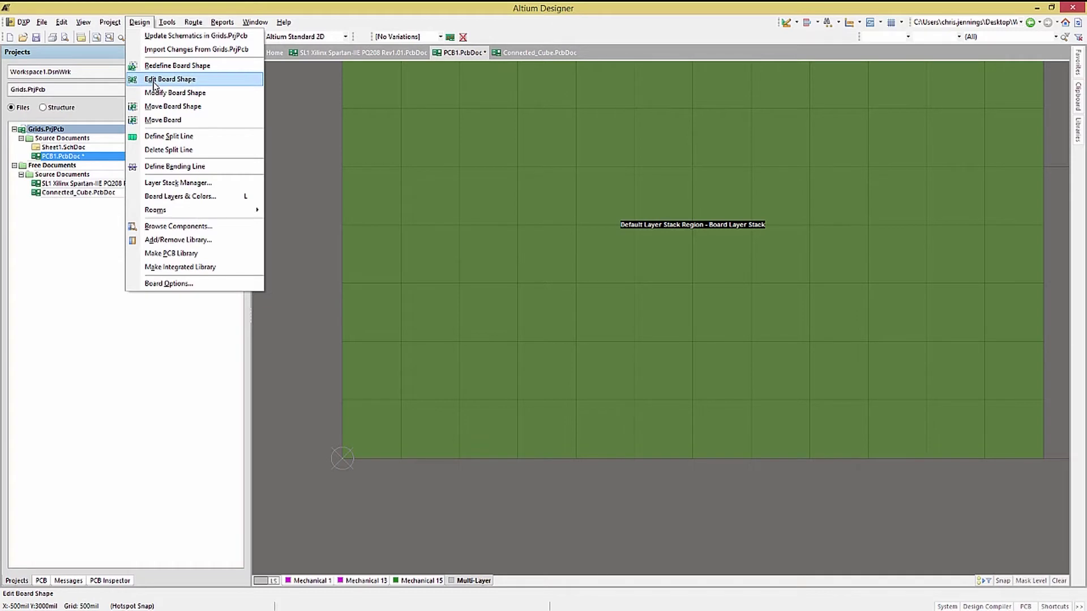
In board-shape editing, keep the left edge in place and extend the right edge further right
click(169, 79)
click(342, 238)
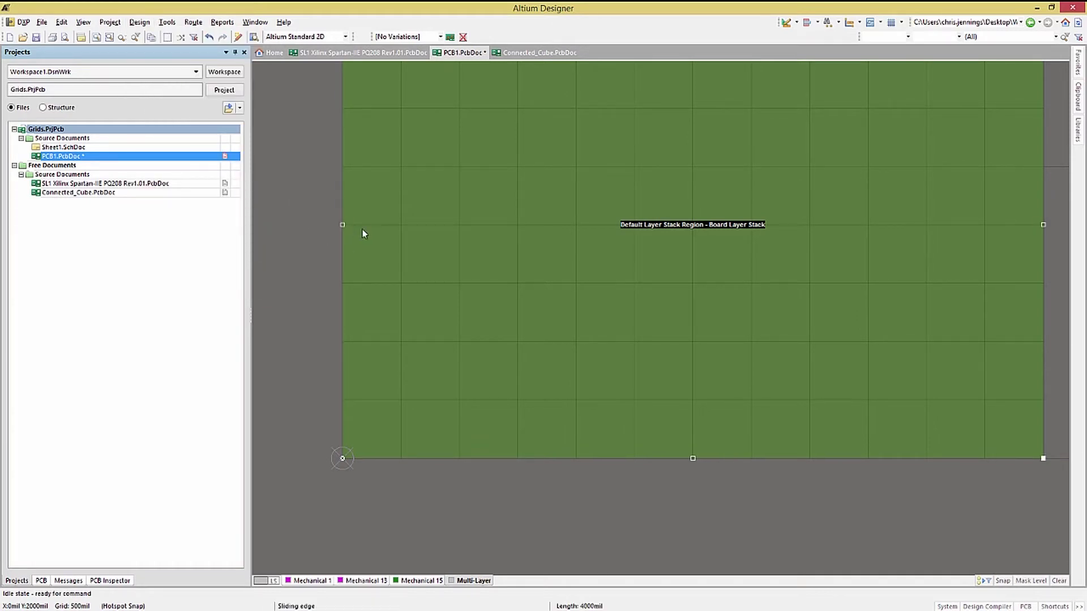
click(342, 243)
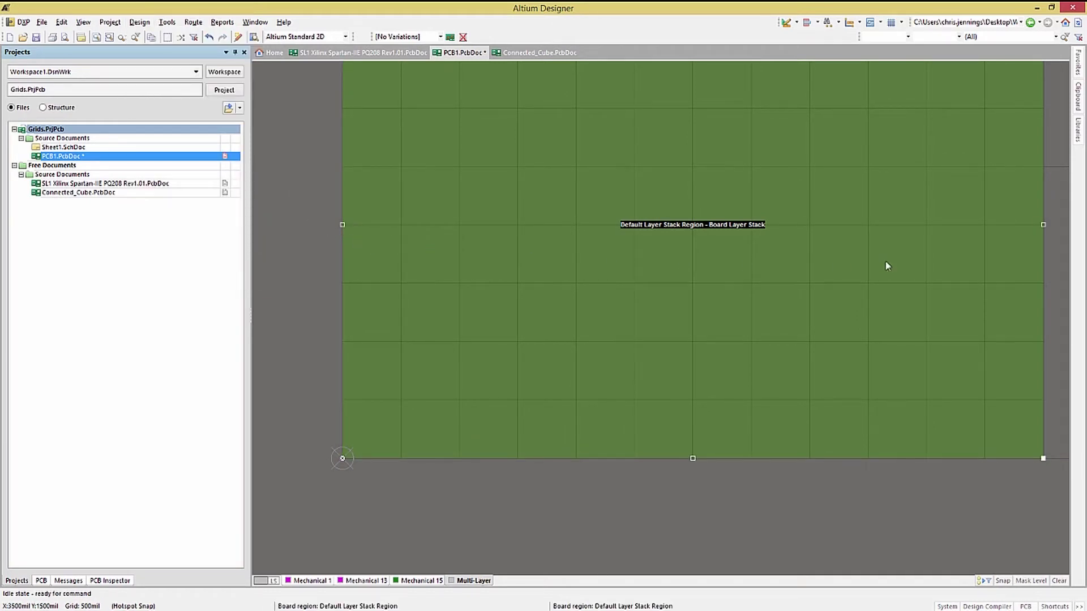
click(1043, 258)
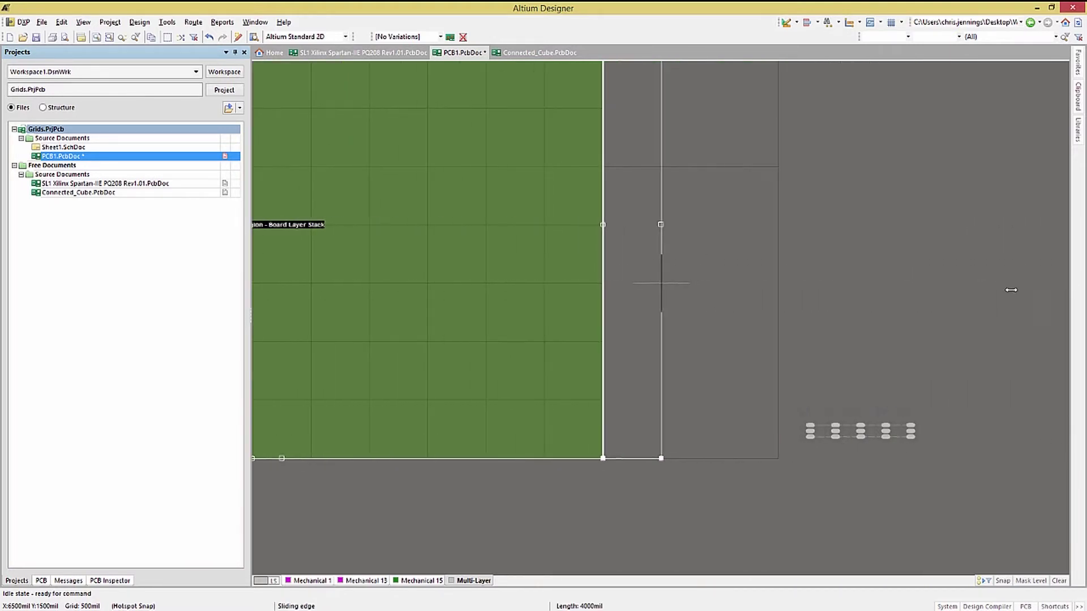
click(661, 341)
scroll(361, 294, up, 4)
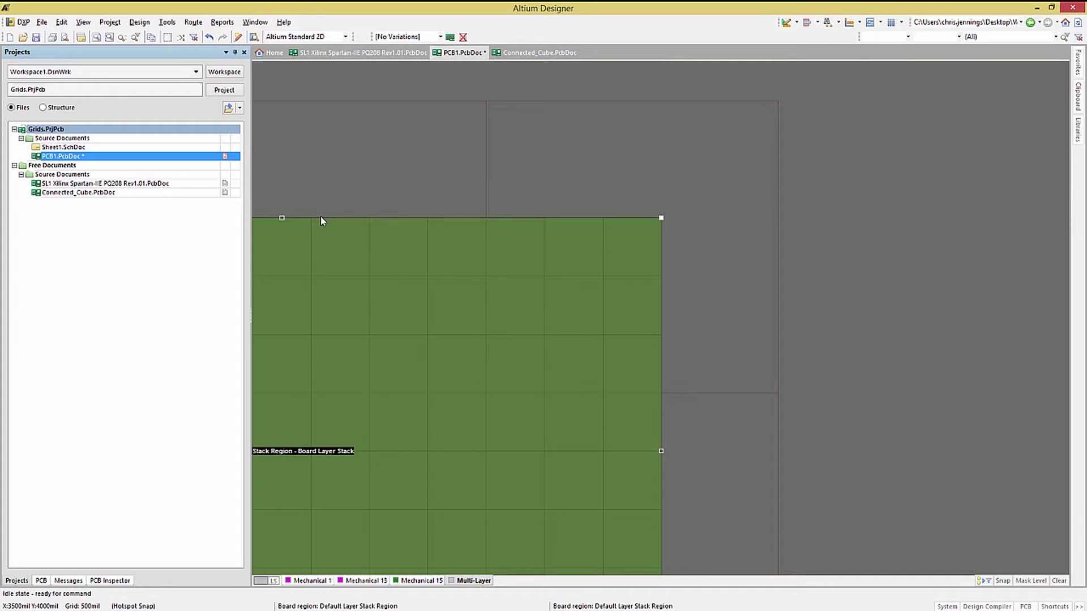
Lower the top edge to leave a board about 6500 by 3000 mil, then fit it in view
click(321, 218)
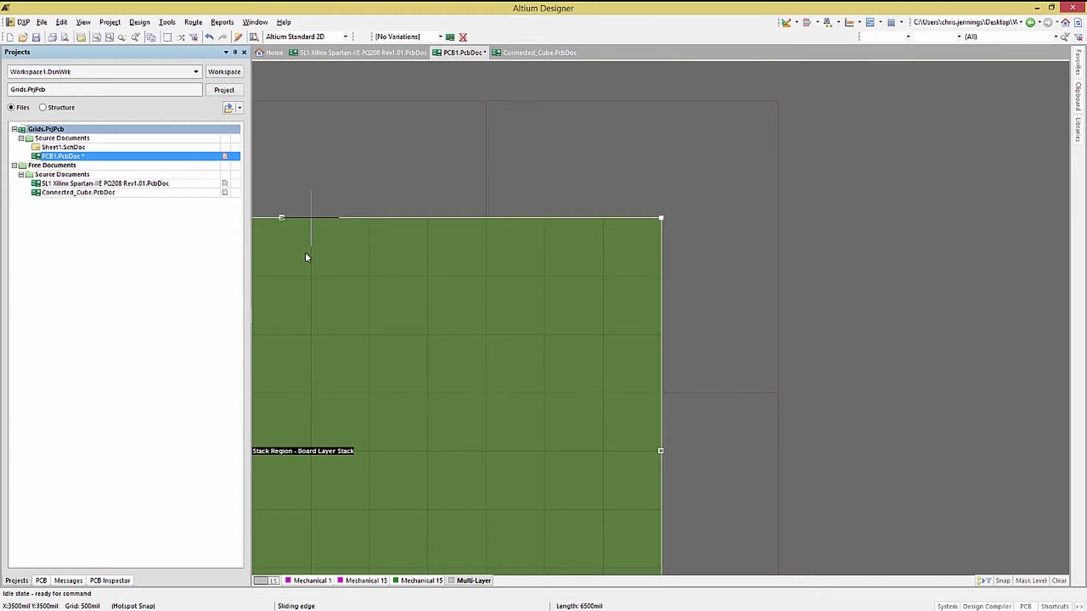
click(297, 321)
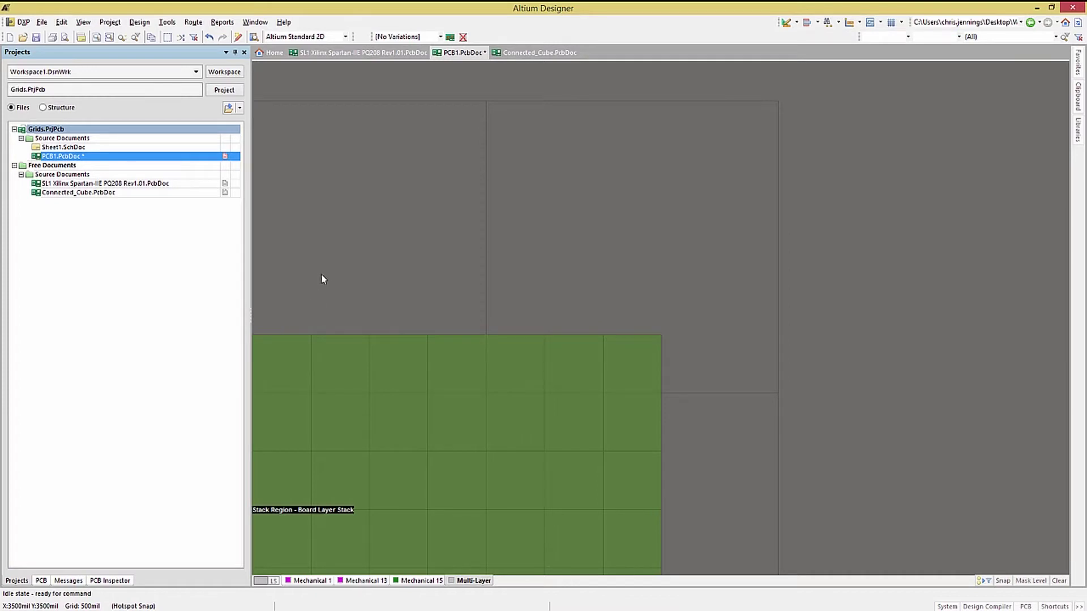
key(ctrl+Page_Down)
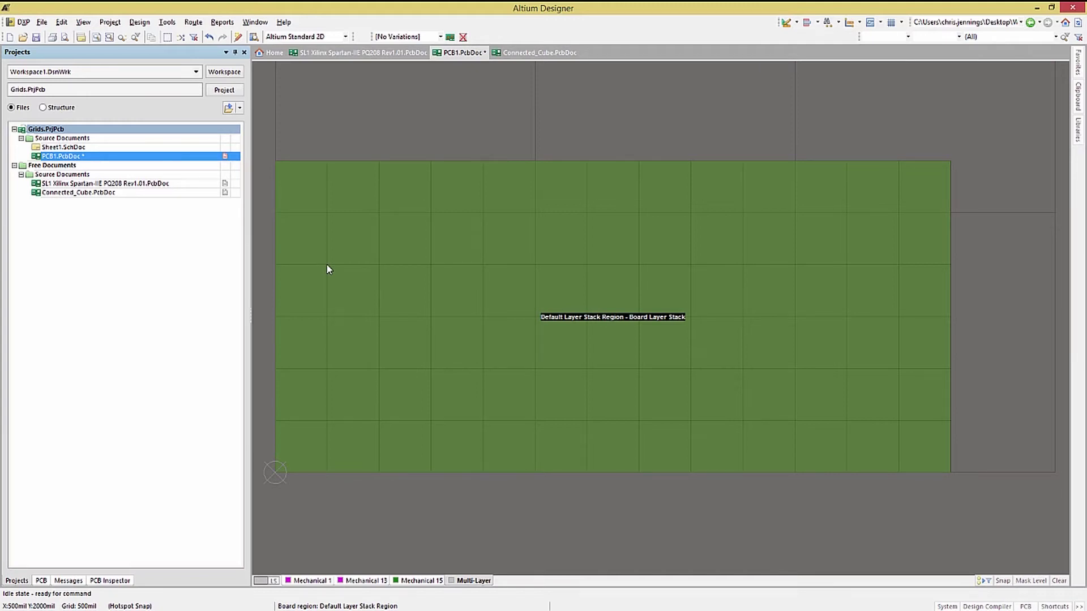
Set a custom horizontal snap grid (Snap Grid X) of 500mil
right_click(391, 132)
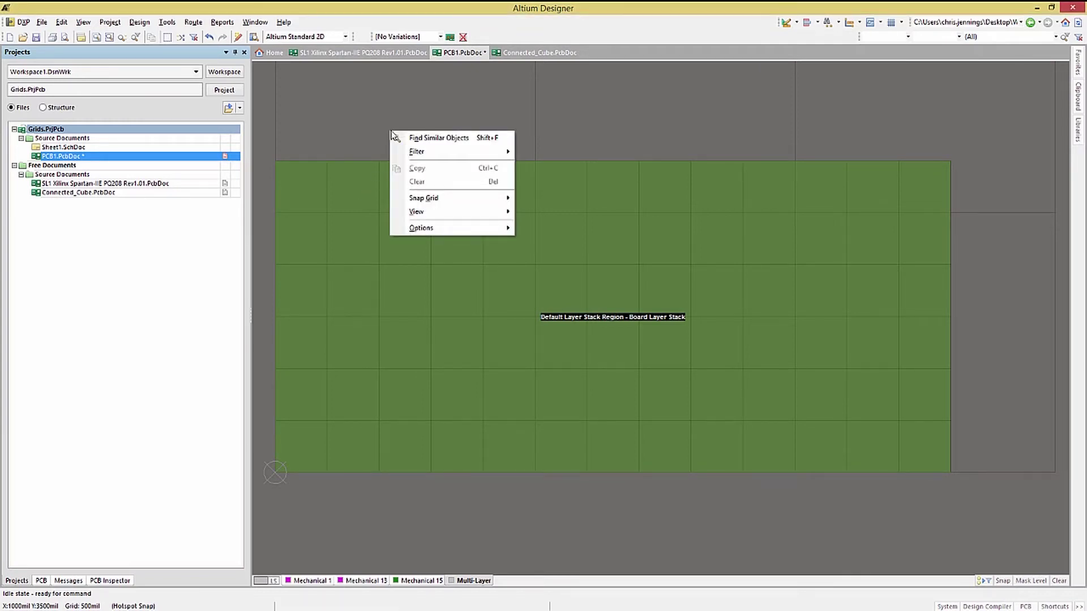
mouse_move(421, 200)
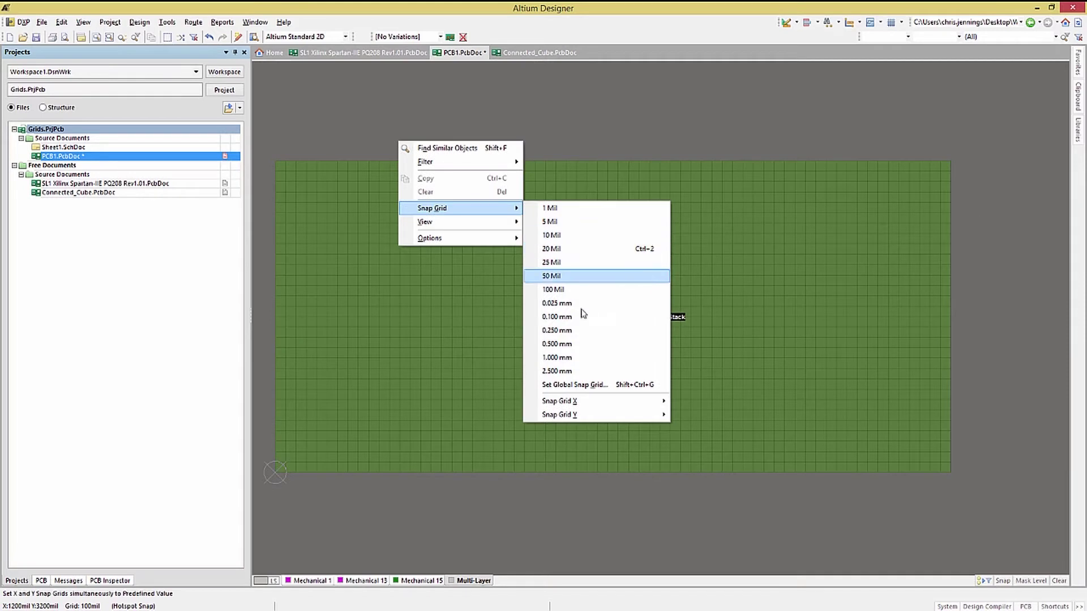
mouse_move(656, 403)
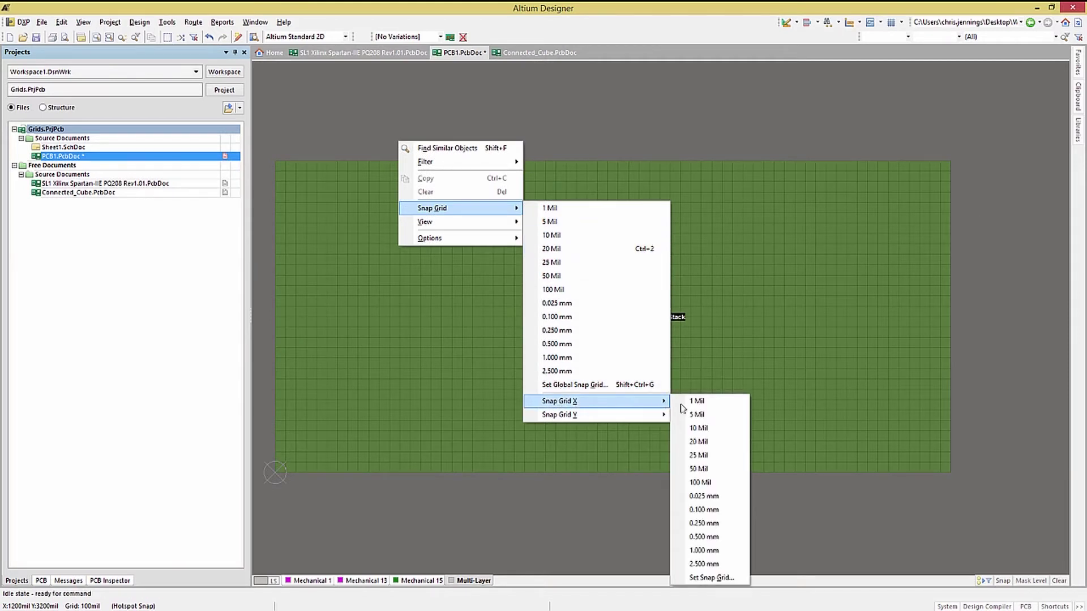
click(707, 578)
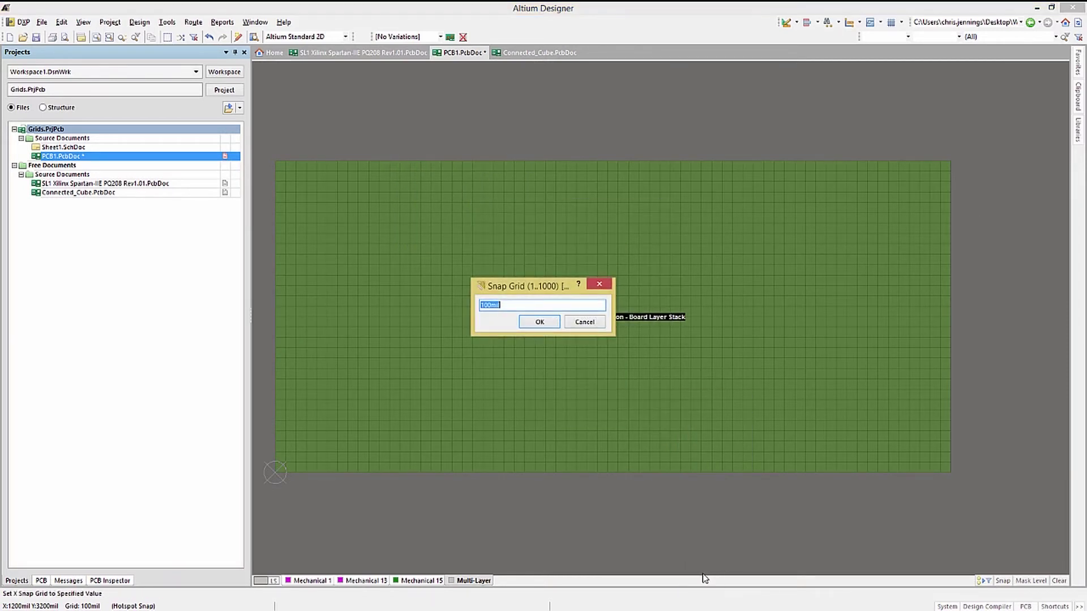
text(500)
key(Return)
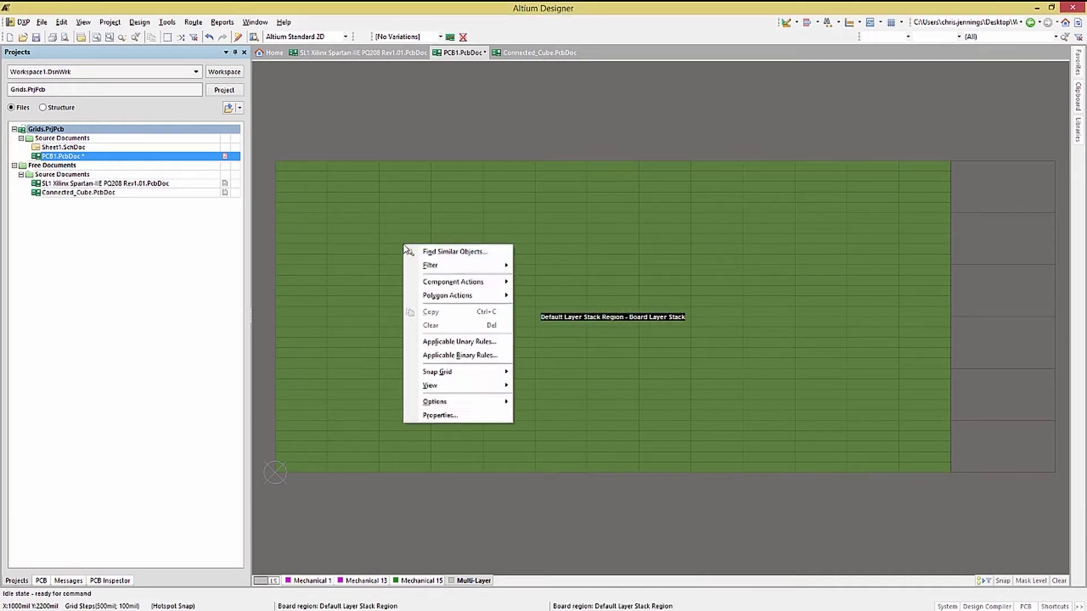
Begin setting the vertical snap grid (Snap Grid Y) to 100mil
mouse_move(502, 372)
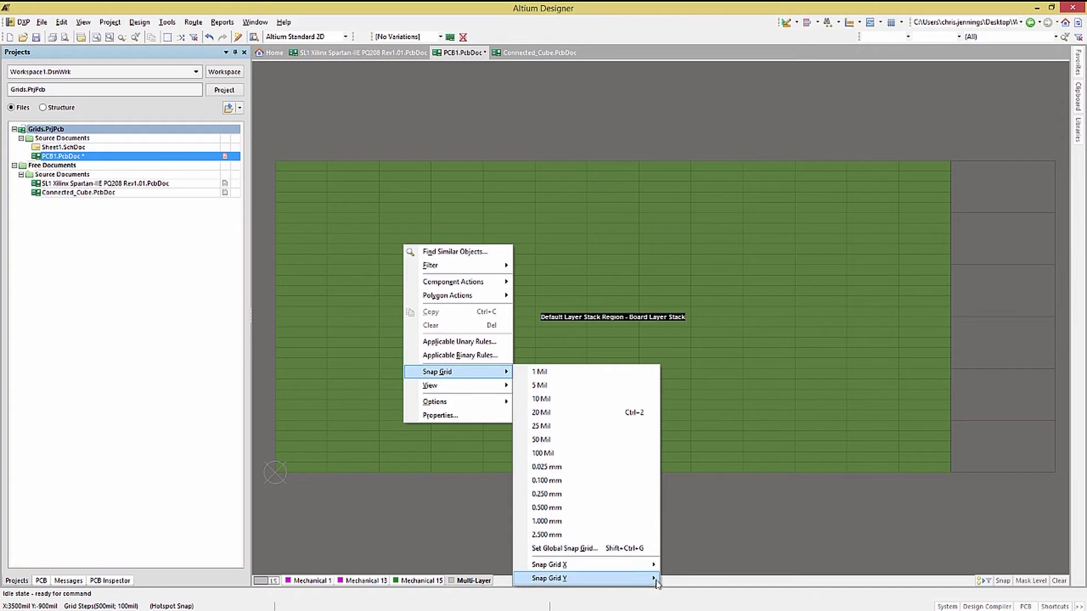
mouse_move(655, 579)
click(693, 522)
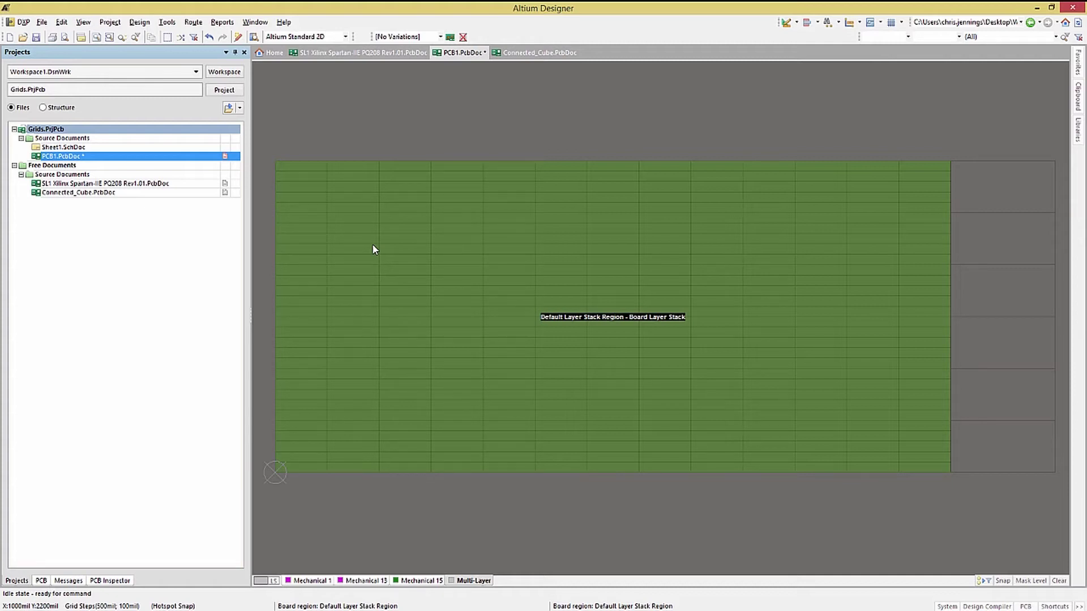
Switch to 2D layout and open outline.dxf through the DXF/DWG import
key(2)
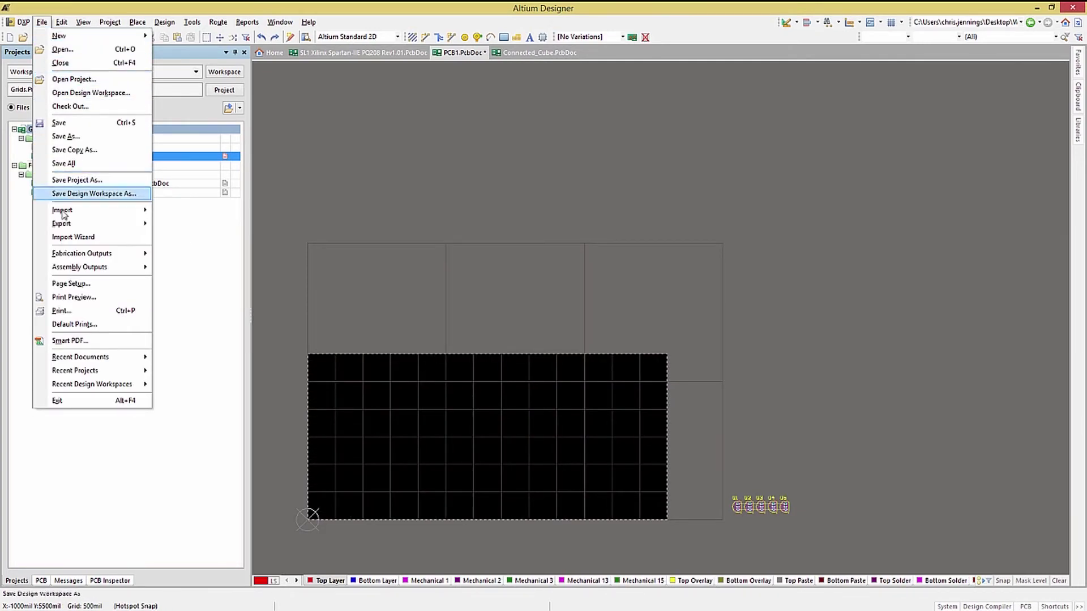
mouse_move(63, 214)
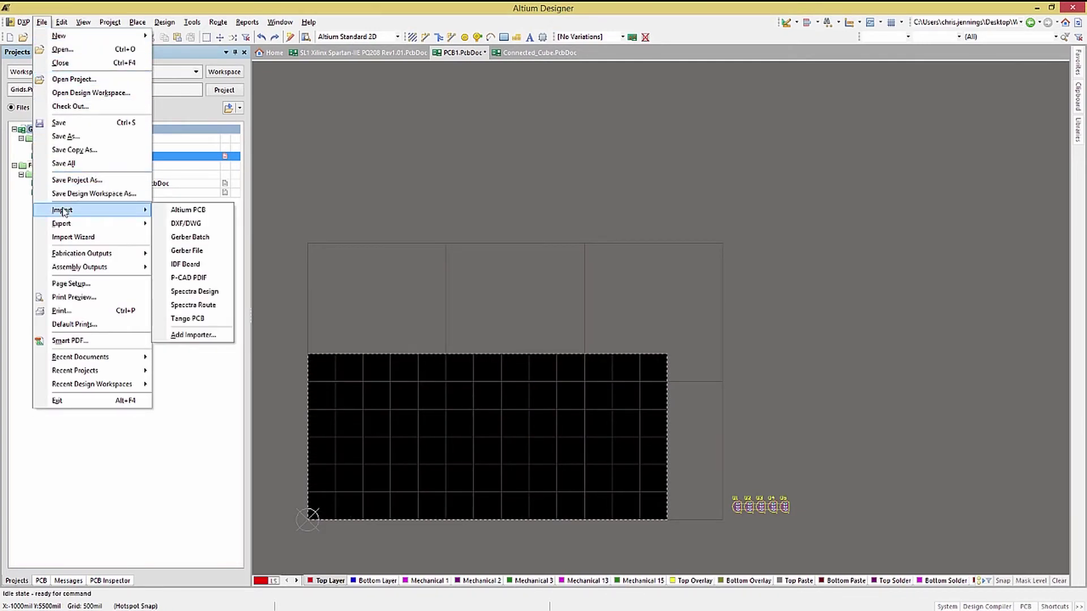
click(186, 223)
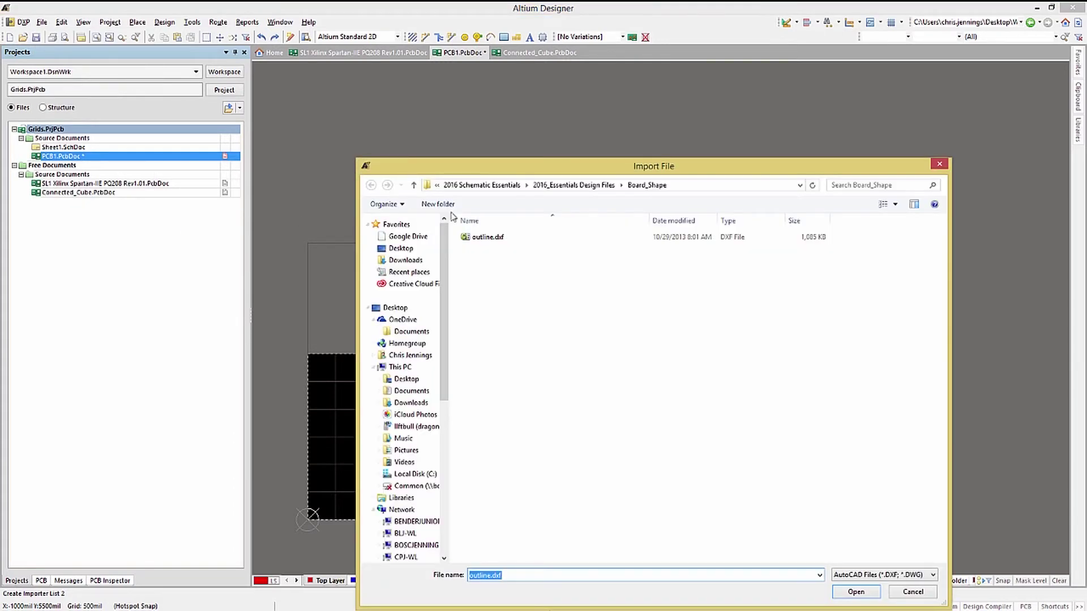
click(483, 237)
click(856, 592)
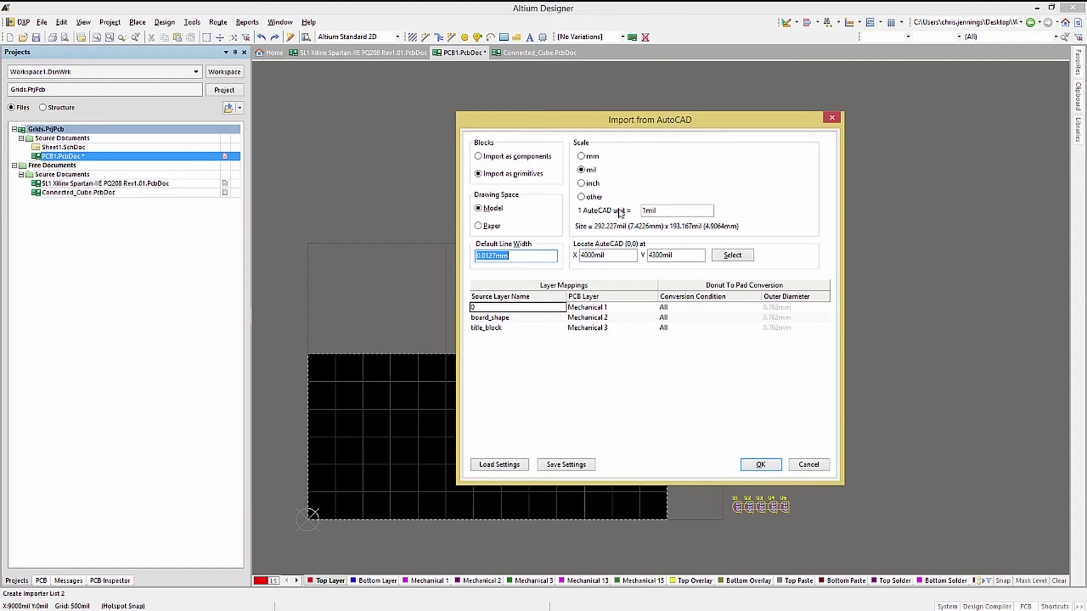
Import the DXF at millimetre scale with its origin at the board's lower-left corner
click(582, 184)
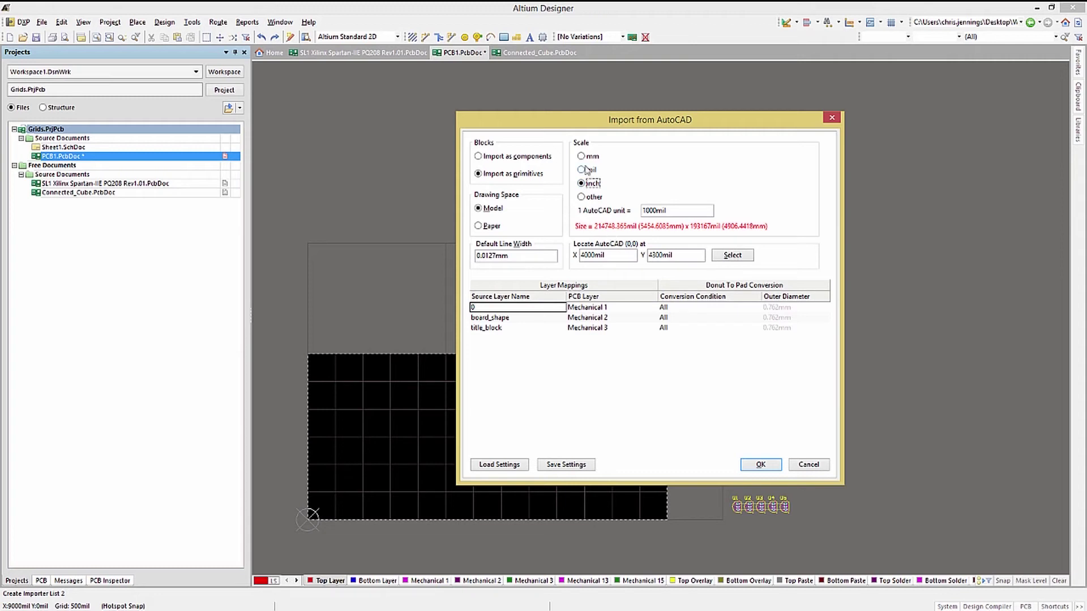
click(582, 157)
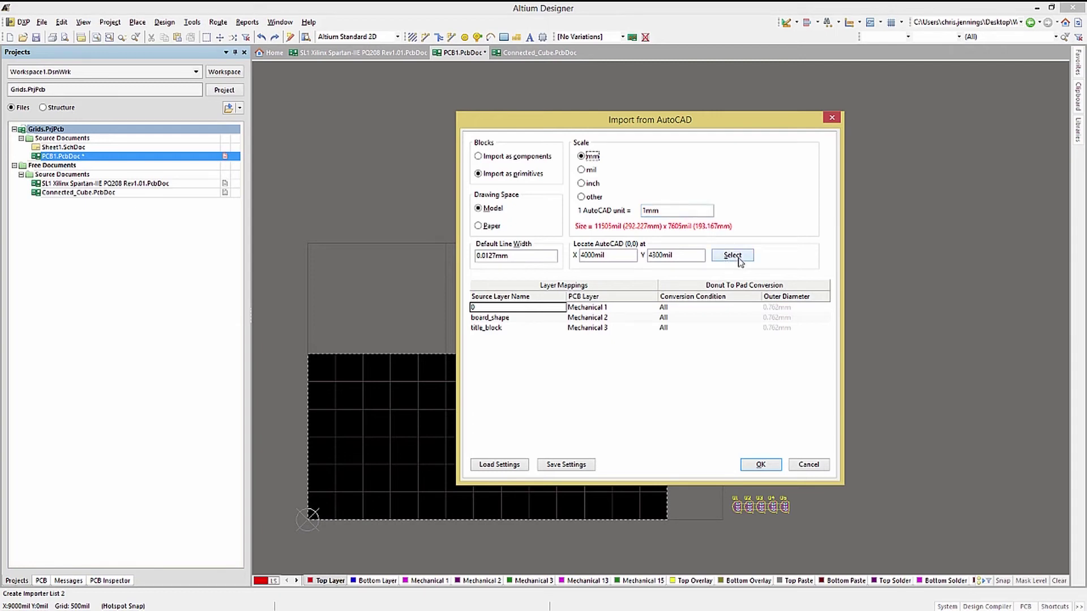
click(653, 256)
click(726, 258)
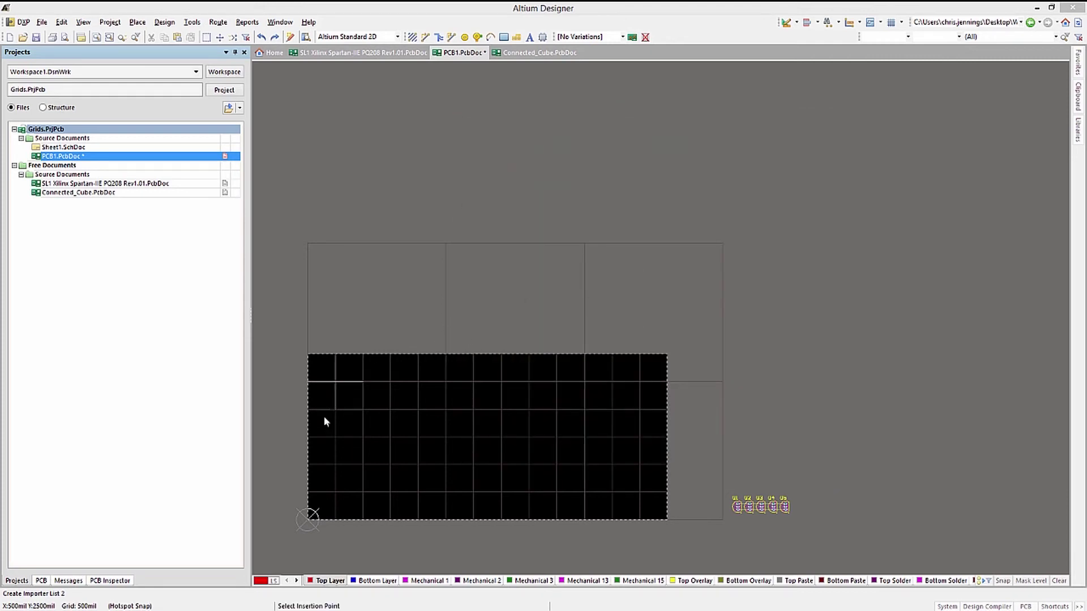
click(287, 552)
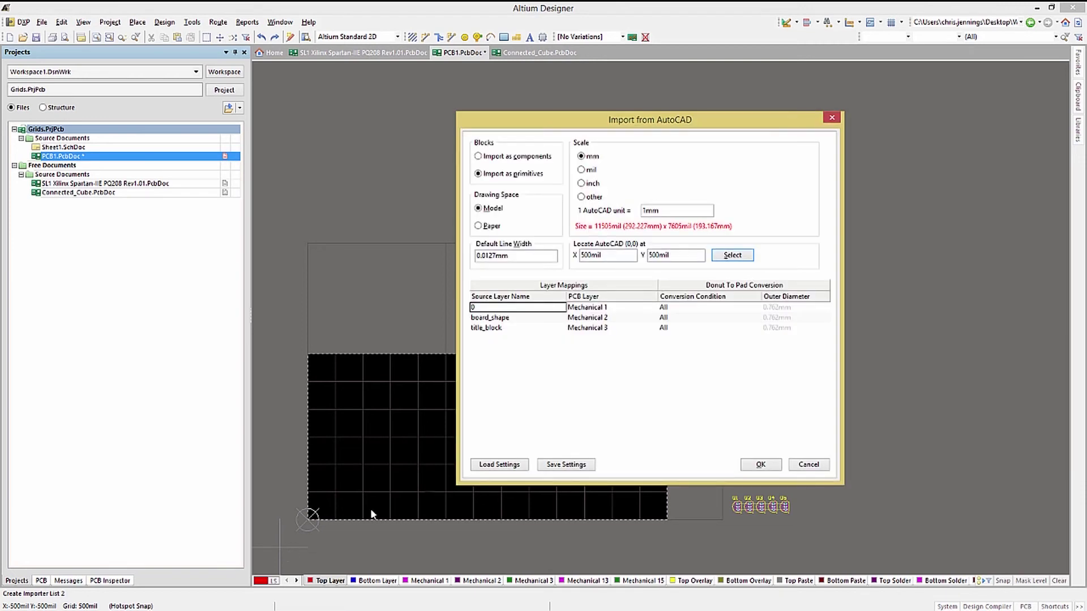
click(761, 465)
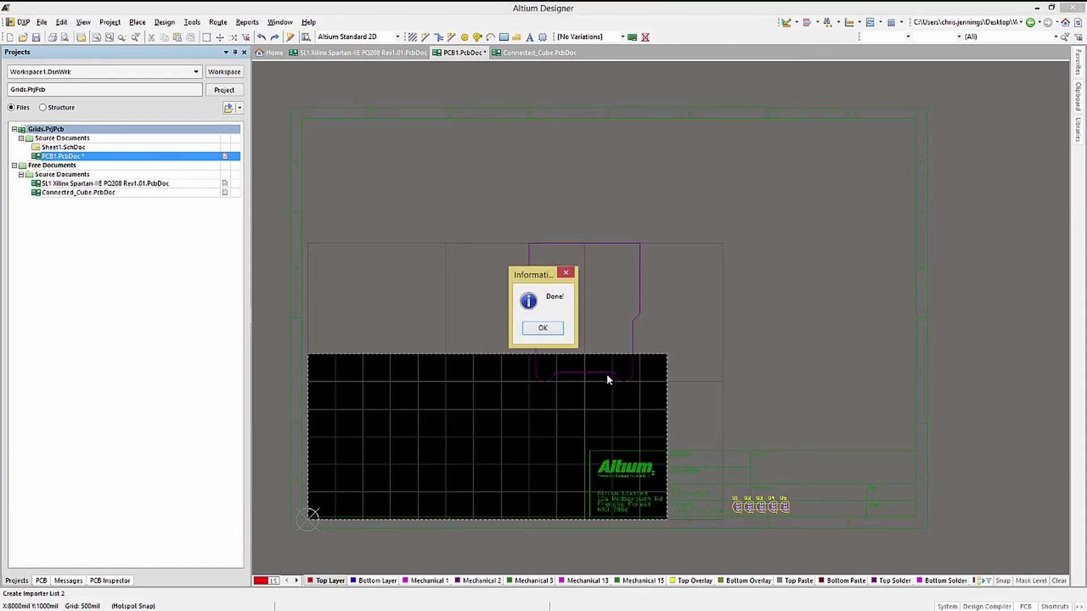
Dismiss the import-finished message and set the snap grid to 20mil
click(547, 329)
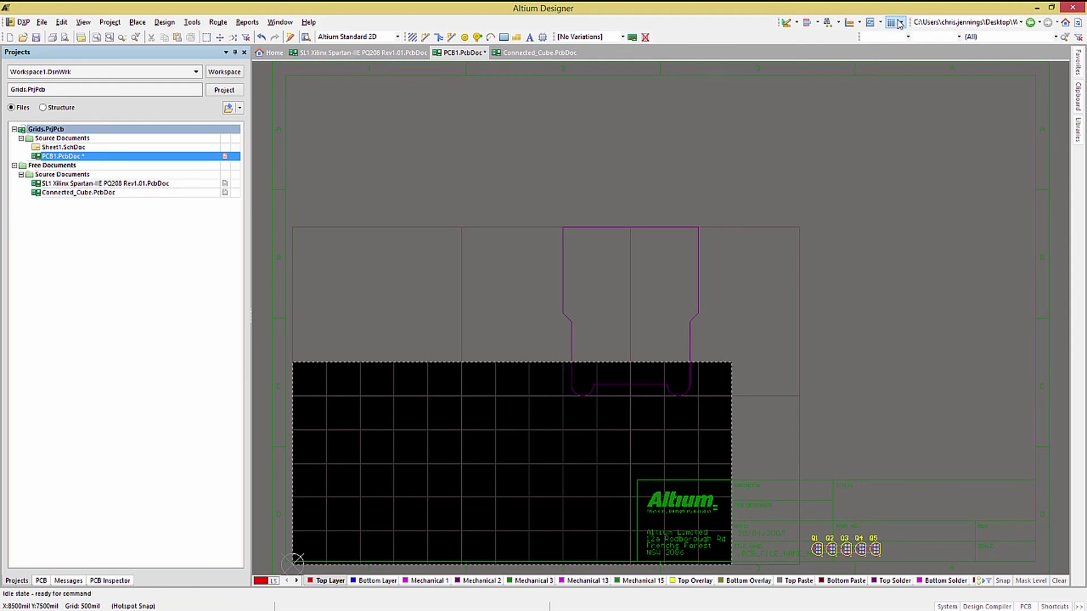
click(900, 22)
click(917, 120)
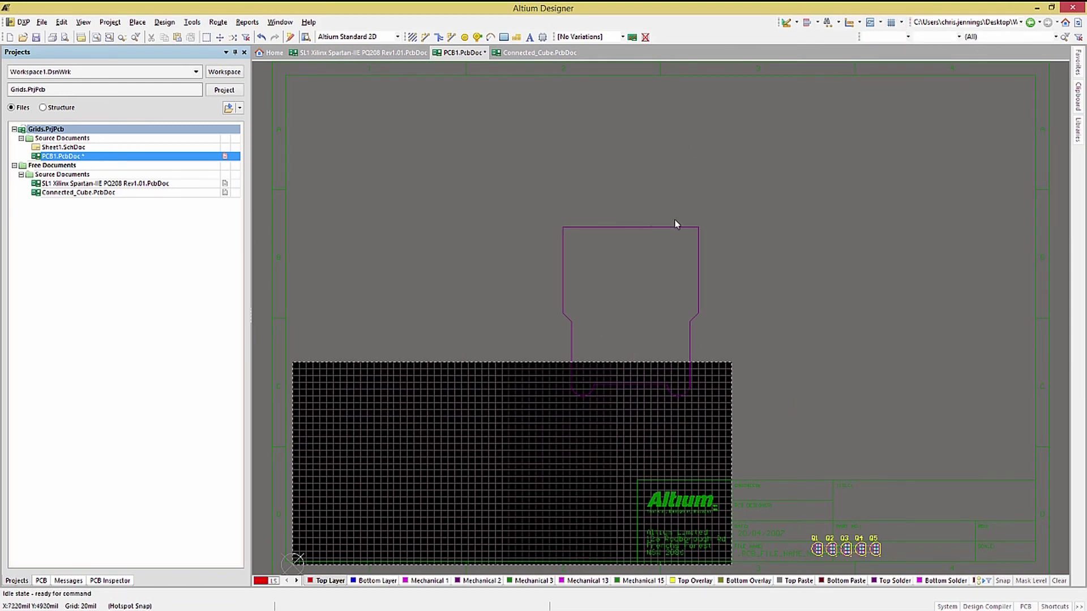
Select the imported purple outline and define the board shape from it
drag(511, 186, 687, 378)
drag(730, 418, 756, 437)
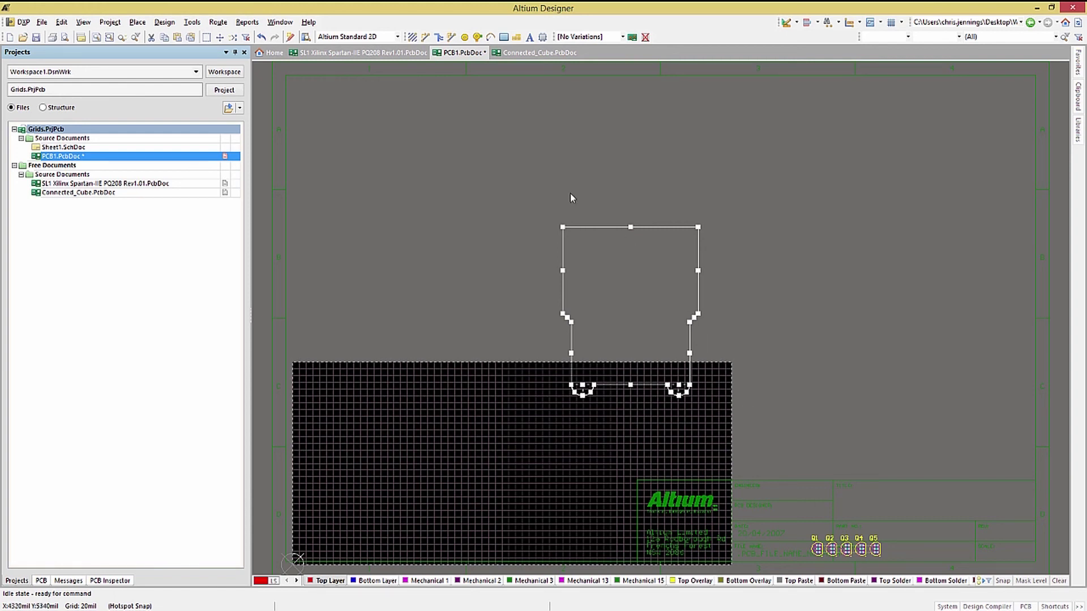
click(165, 22)
mouse_move(181, 100)
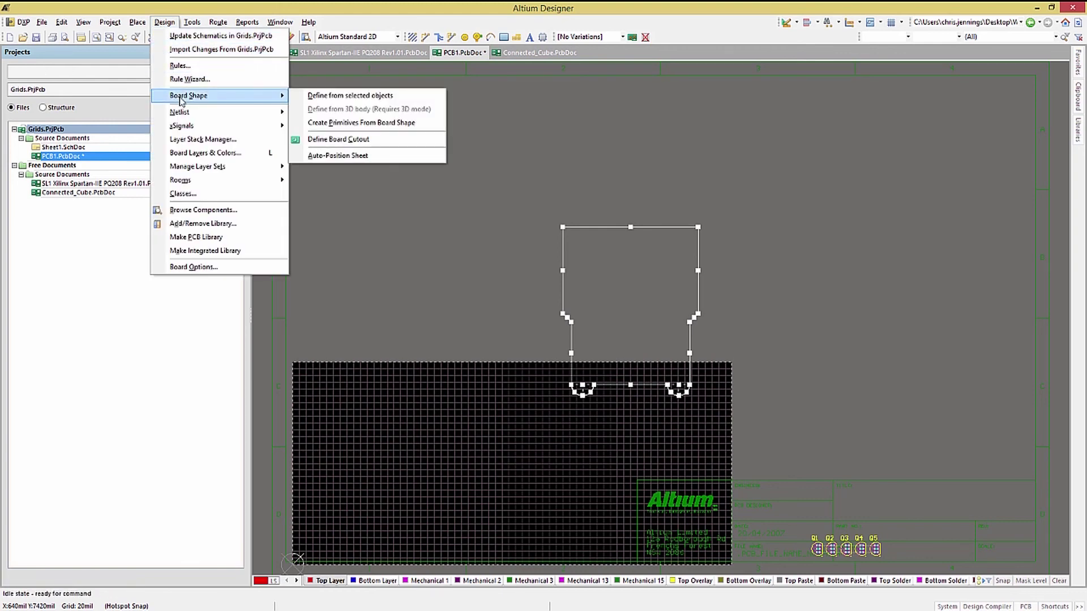
click(378, 96)
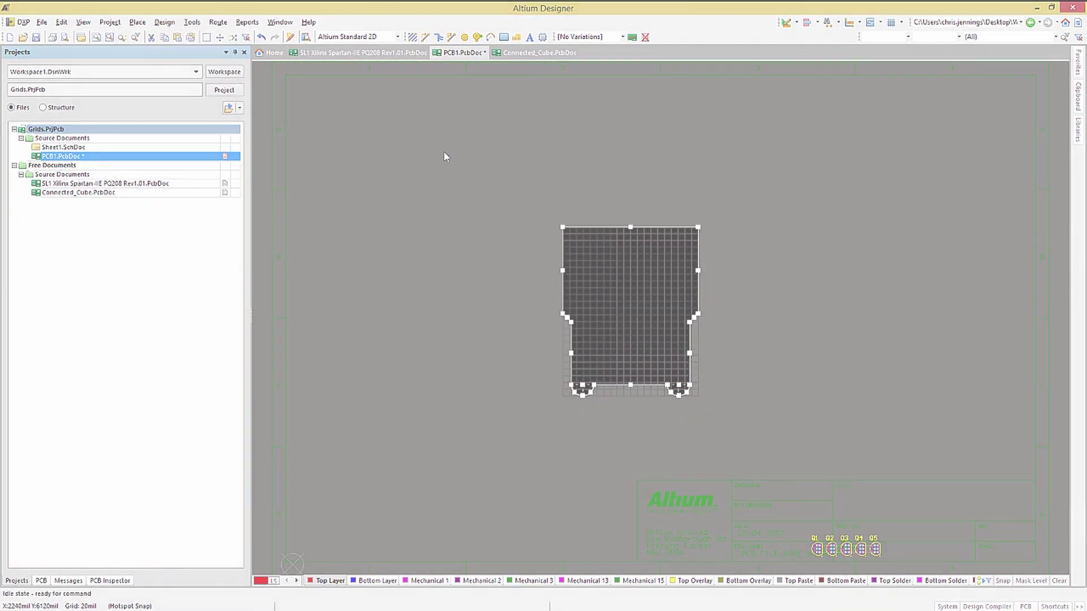